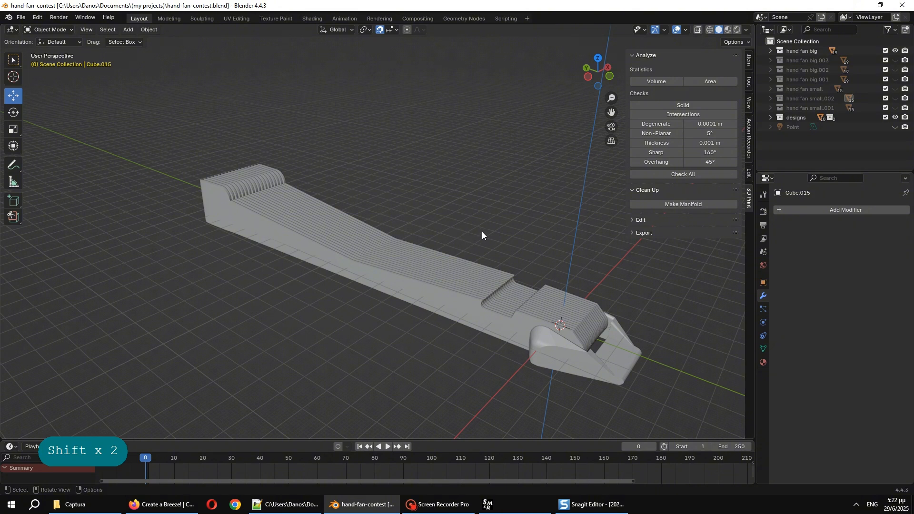
Examine the folded hand fan from several angles, including the curved blade tips and the base
middle_drag(477, 218, 353, 92)
scroll(543, 295, up, 4)
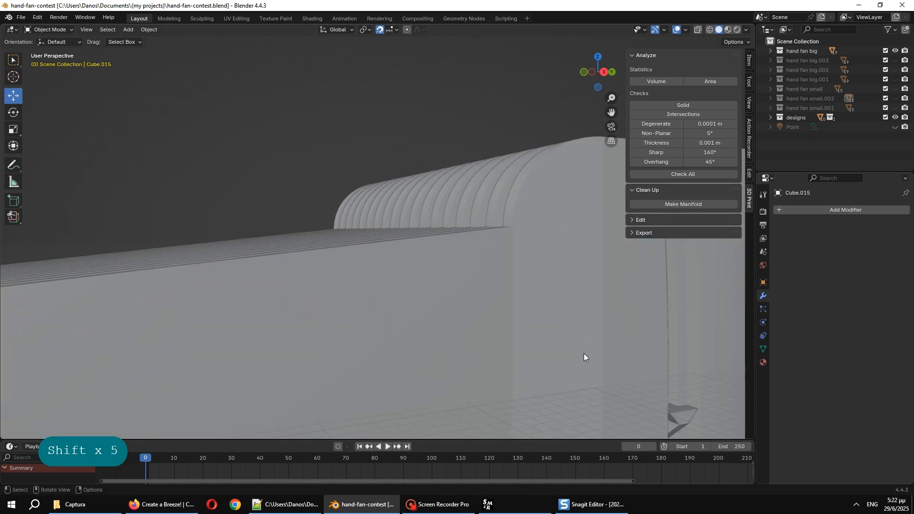
shift+middle_drag(584, 353, 432, 318)
scroll(424, 324, down, 3)
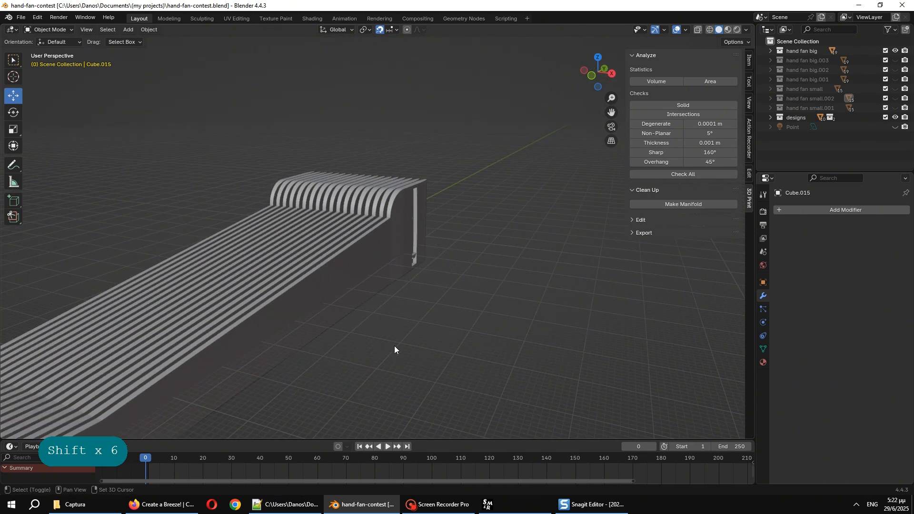
shift+middle_drag(395, 346, 541, 256)
scroll(441, 298, down, 2)
mouse_move(441, 298)
shift+middle_down()
mouse_move(524, 273)
mouse_move(504, 300)
mouse_move(530, 289)
mouse_move(469, 287)
mouse_move(475, 302)
mouse_move(504, 323)
mouse_move(554, 319)
mouse_move(488, 290)
mouse_move(451, 287)
shift+middle_up()
middle_drag(395, 283, 423, 324)
scroll(466, 272, down, 1)
scroll(466, 271, down, 5)
scroll(455, 263, up, 1)
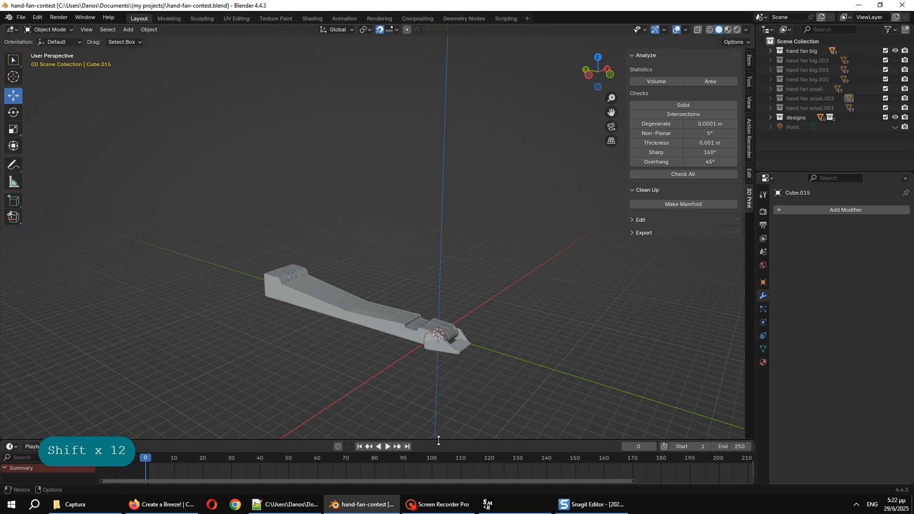
Make the timeline area taller, and duplicate the hand fan big collection with the original hidden
drag(438, 441, 447, 381)
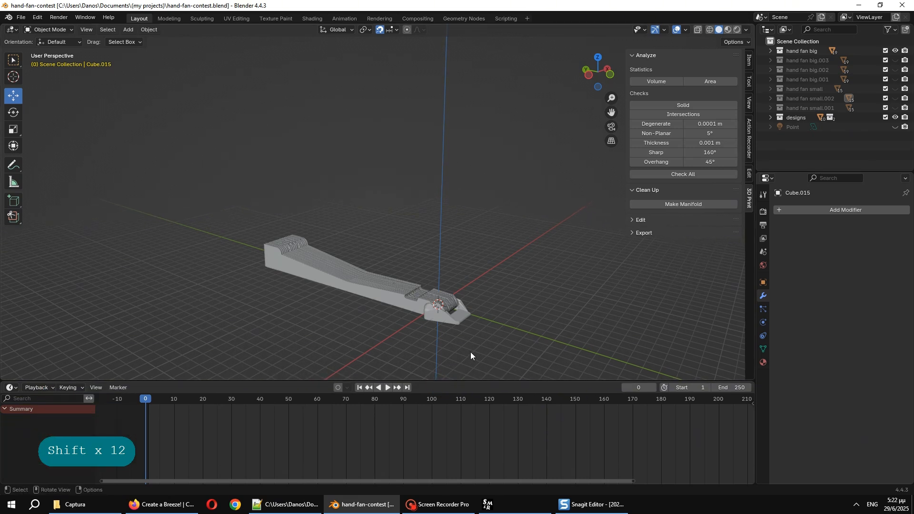
right_click(800, 50)
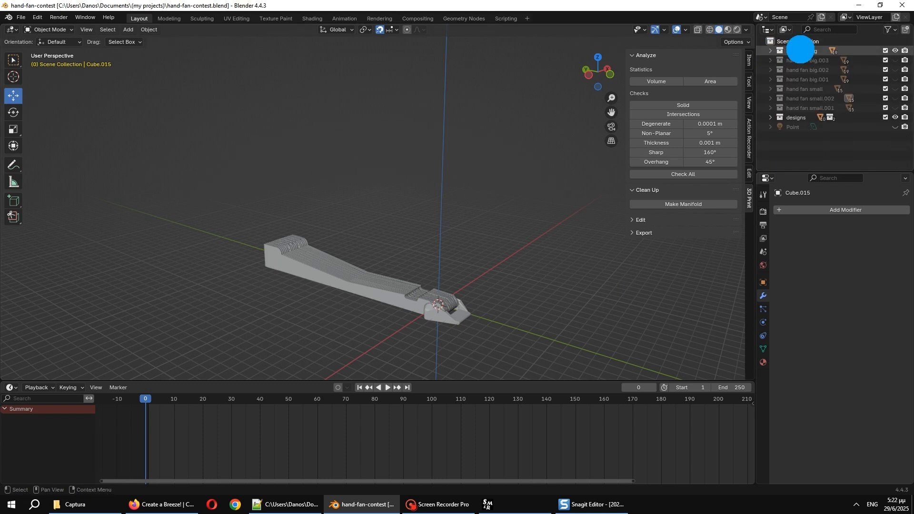
click(770, 49)
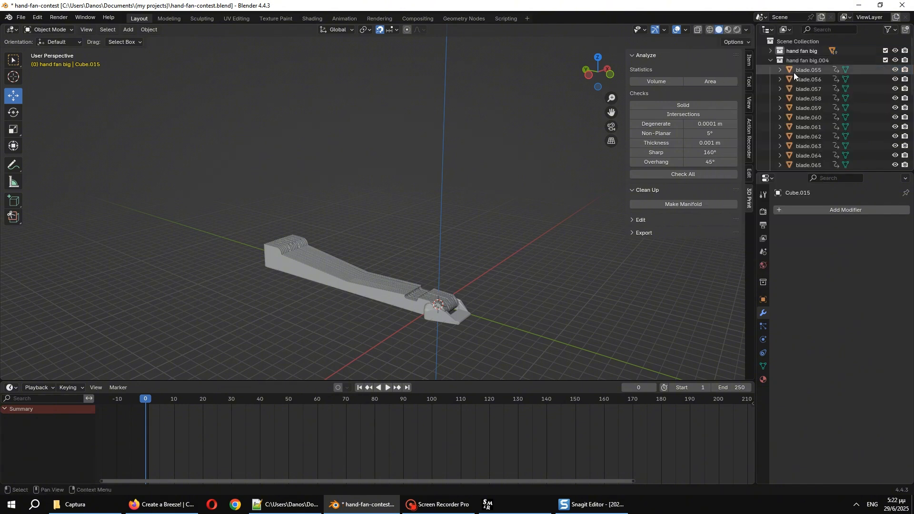
click(894, 51)
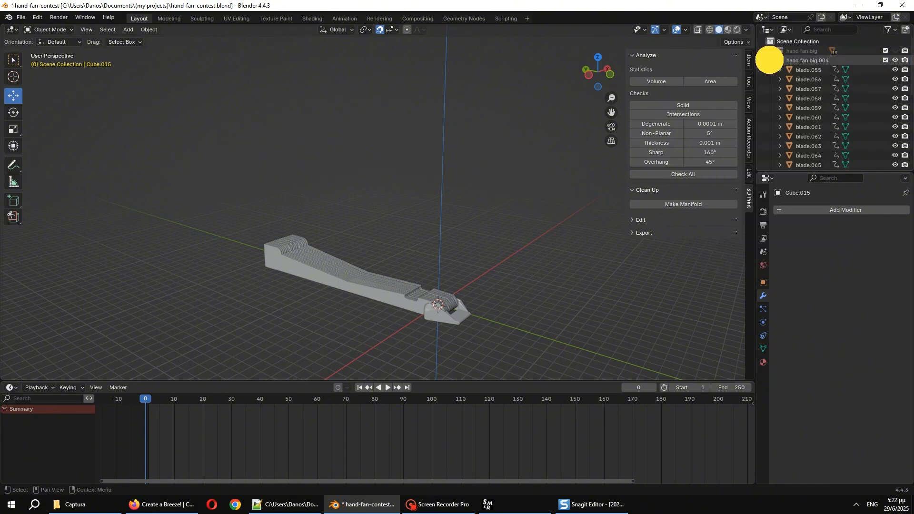
click(770, 60)
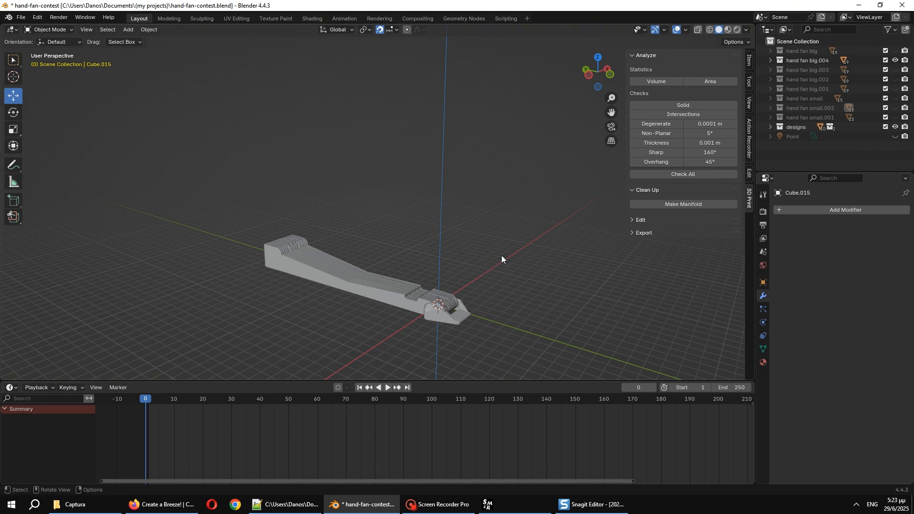
Turn on X-ray display and select all parts of the folded fan to show their keyframes
click(697, 30)
drag(500, 272, 394, 353)
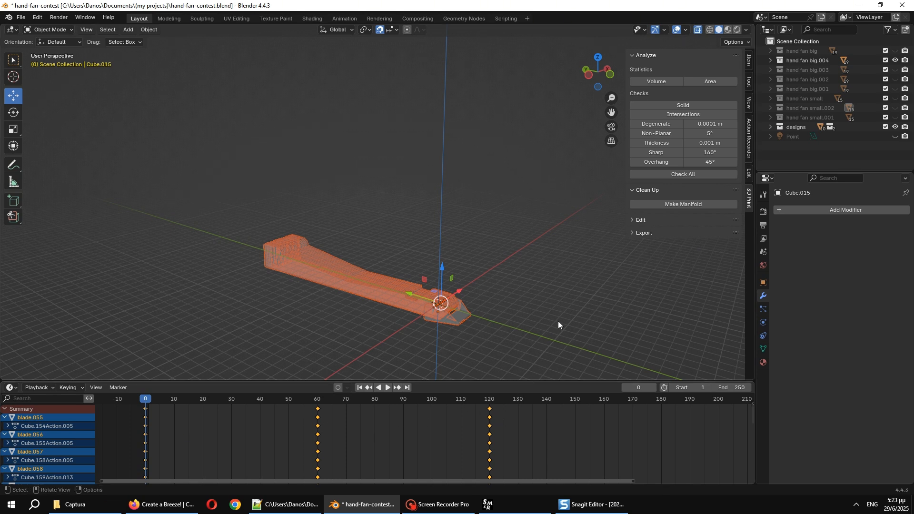
shift+middle_drag(567, 316, 513, 335)
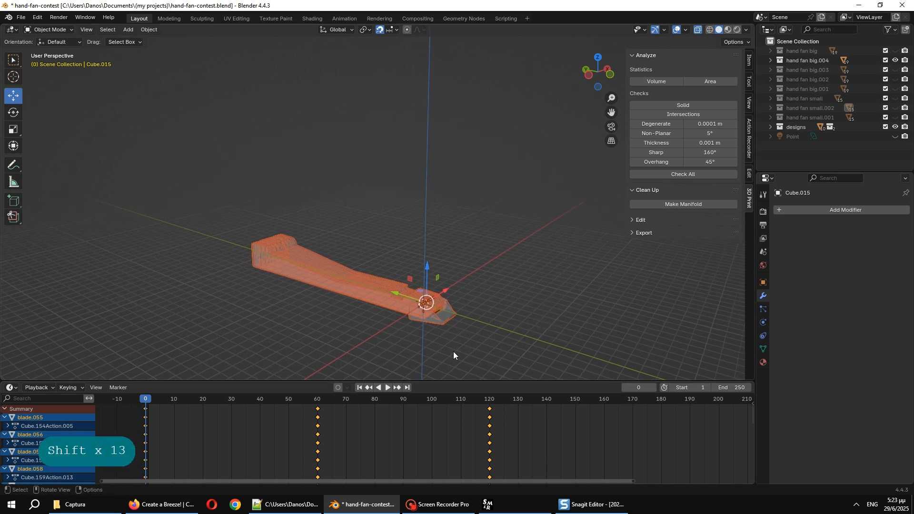
Move the animation to frame 60, clear the selection and view the raised fan from the front
drag(145, 399, 318, 400)
mouse_move(544, 264)
shift+middle_down()
mouse_move(555, 296)
mouse_move(530, 291)
mouse_move(545, 267)
shift+middle_up()
click(481, 277)
mouse_move(481, 277)
middle_down()
mouse_move(443, 268)
mouse_move(470, 270)
mouse_move(459, 275)
middle_up()
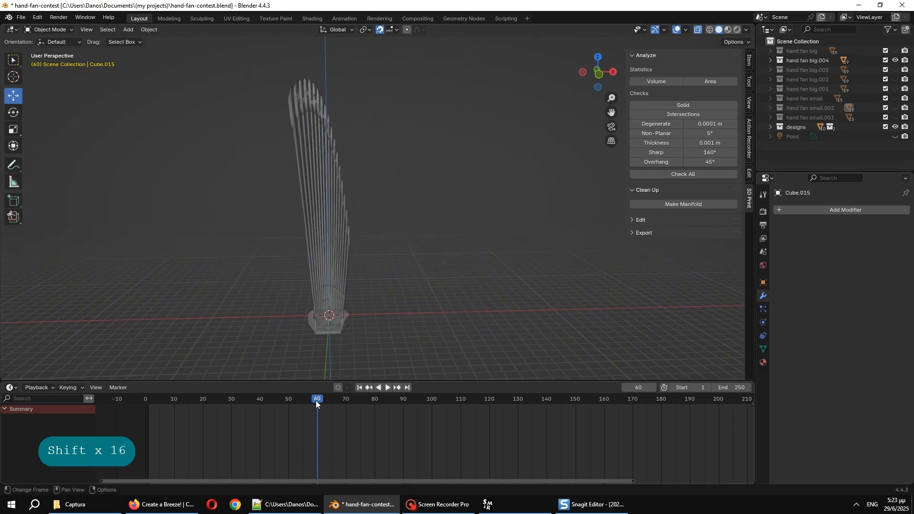
Advance the animation to frame 125 to spread the fan and inspect it from the front and side
drag(318, 401, 503, 406)
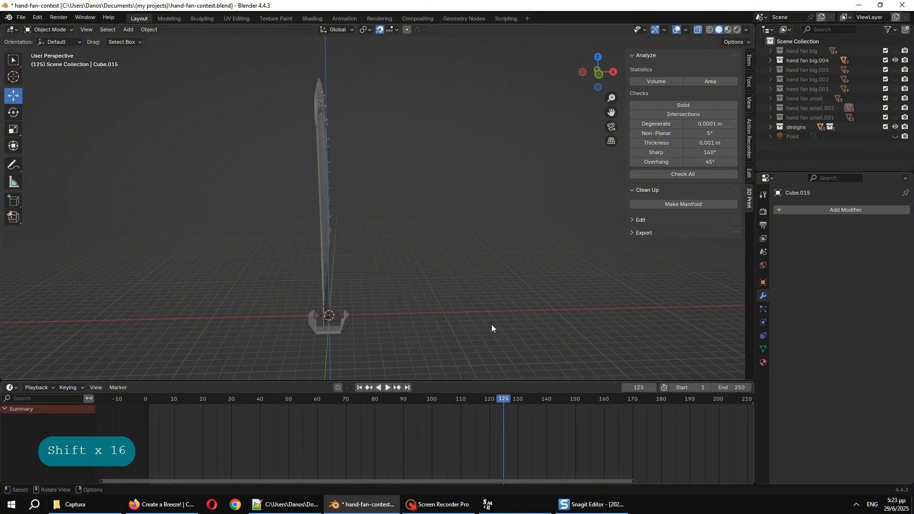
click(596, 89)
scroll(387, 217, up, 5)
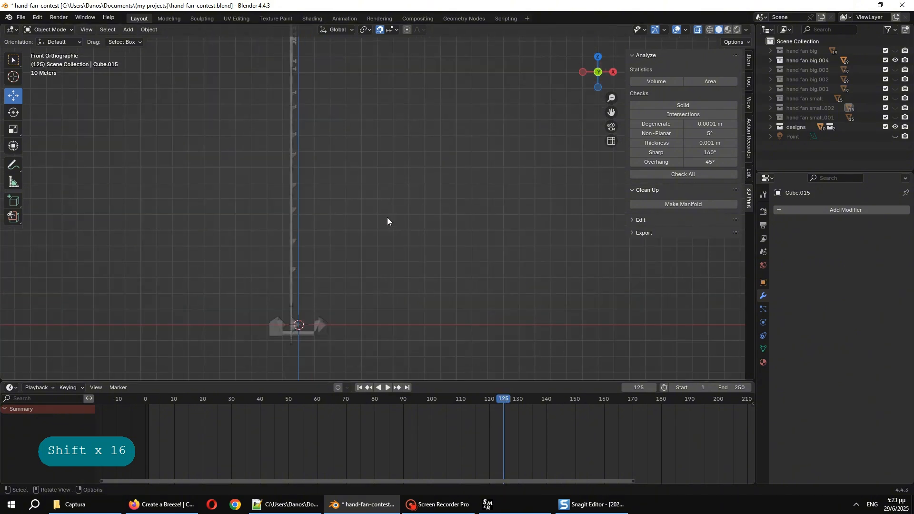
shift+middle_drag(353, 210, 496, 259)
scroll(451, 221, down, 1)
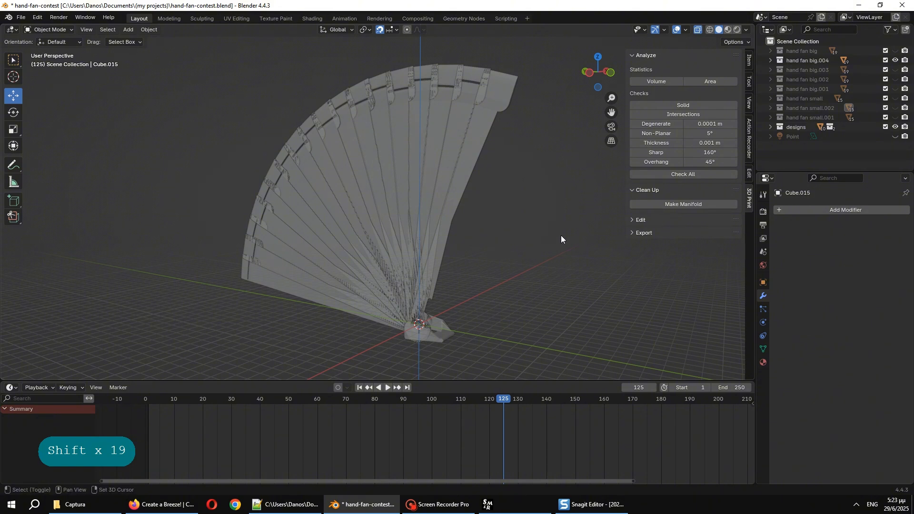
middle_drag(560, 235, 614, 260)
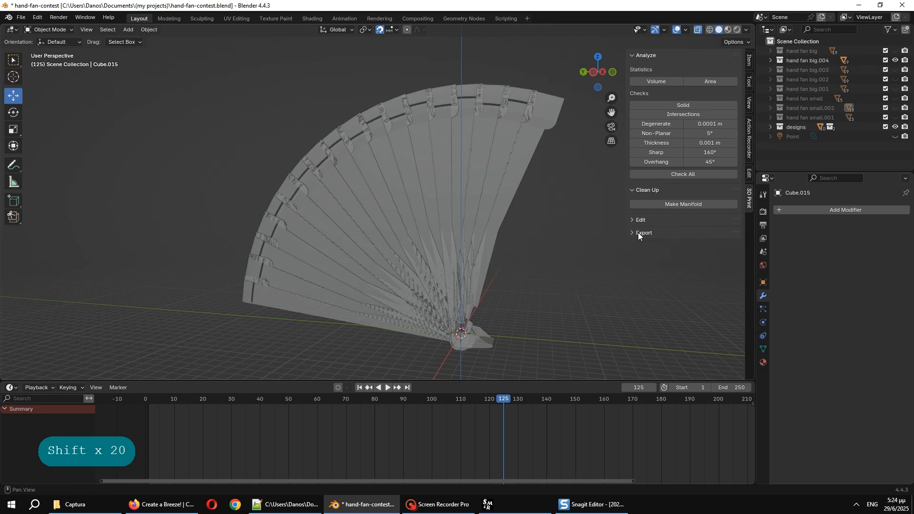
Make the td-big designs visible, viewing them with hand fan big.004 hidden before showing that fan again
click(770, 127)
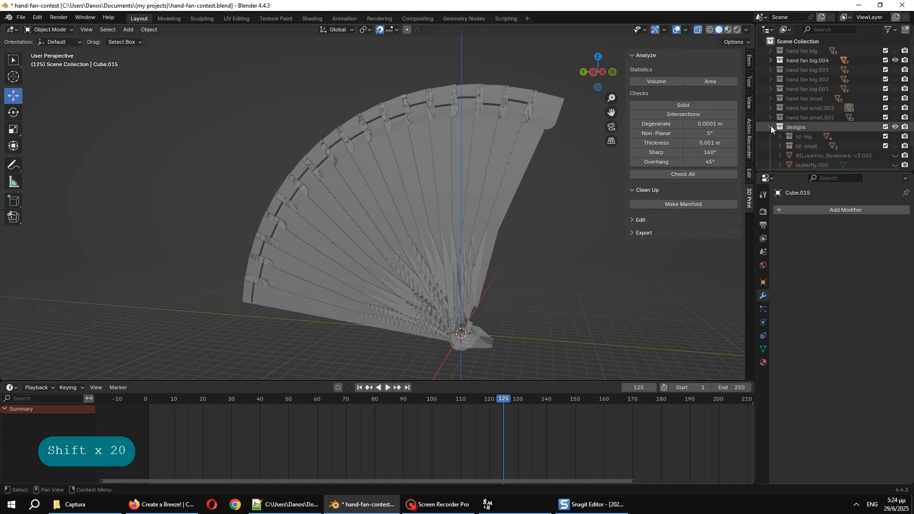
click(895, 61)
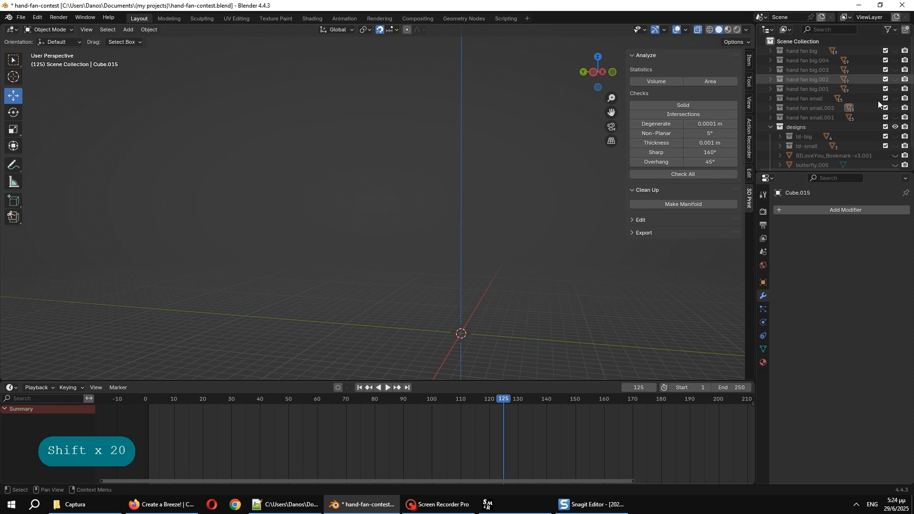
click(895, 137)
scroll(548, 219, up, 5)
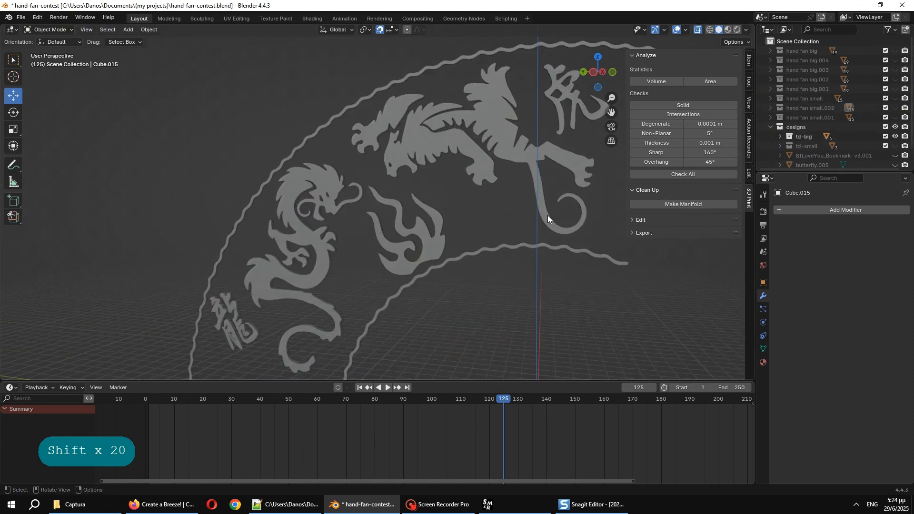
scroll(548, 216, down, 3)
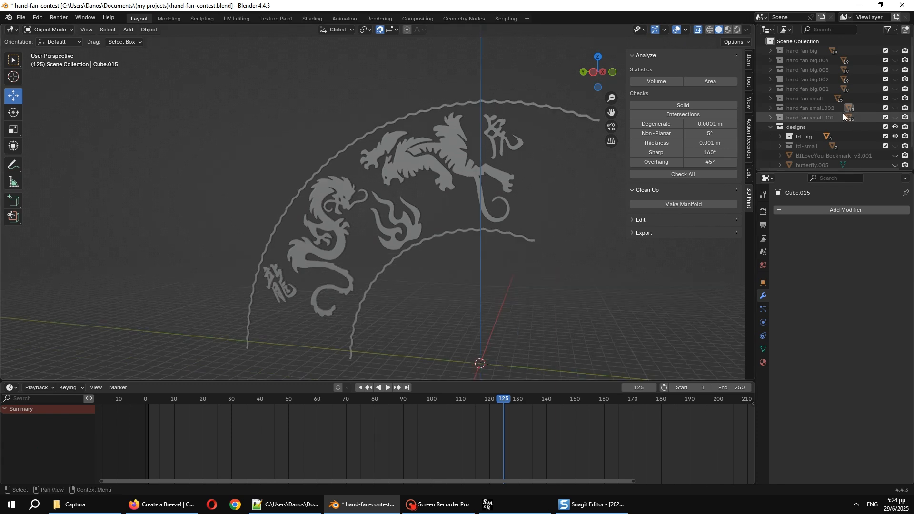
click(895, 61)
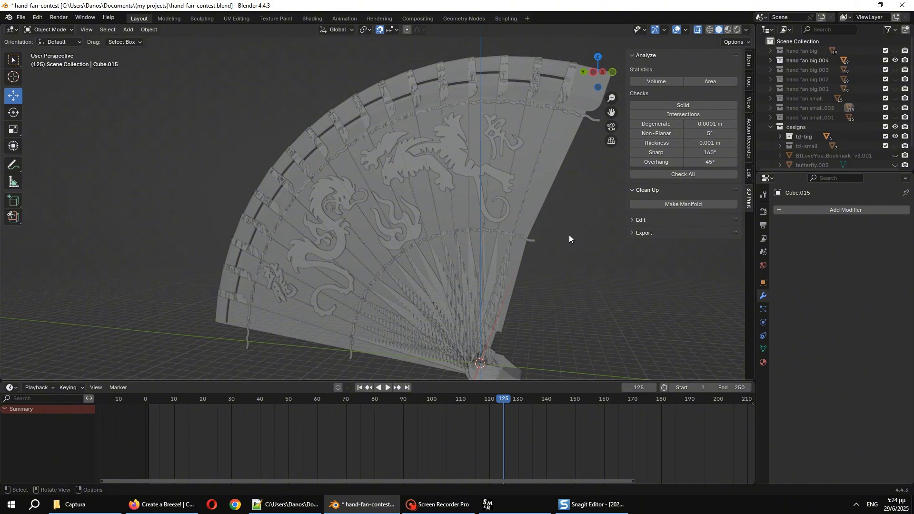
Examine the open fan and its designs edge-on in the front view, zooming along the blades and hooks
middle_drag(582, 235, 507, 250)
click(601, 76)
shift+middle_drag(404, 194, 465, 200)
scroll(421, 144, up, 1)
scroll(422, 141, up, 6)
shift+middle_drag(443, 110, 422, 260)
scroll(455, 169, up, 9)
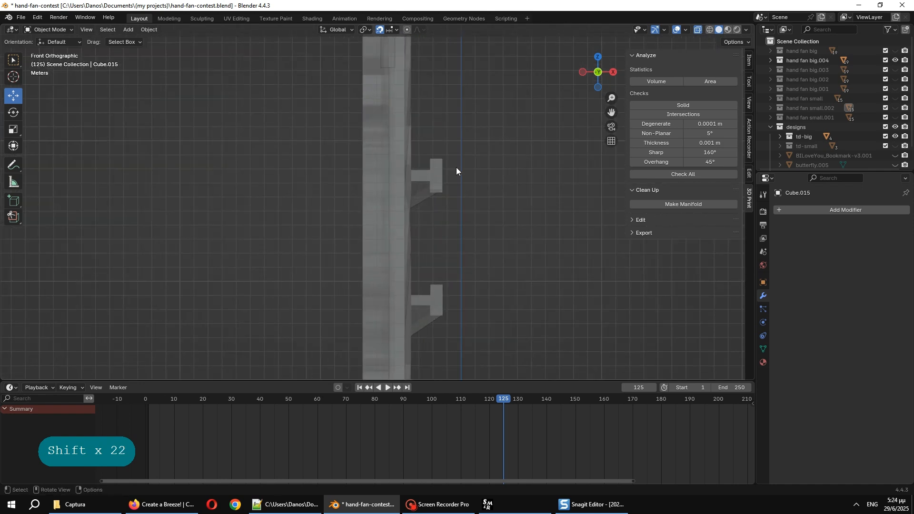
shift+middle_drag(485, 97, 472, 322)
shift+middle_drag(486, 159, 490, 359)
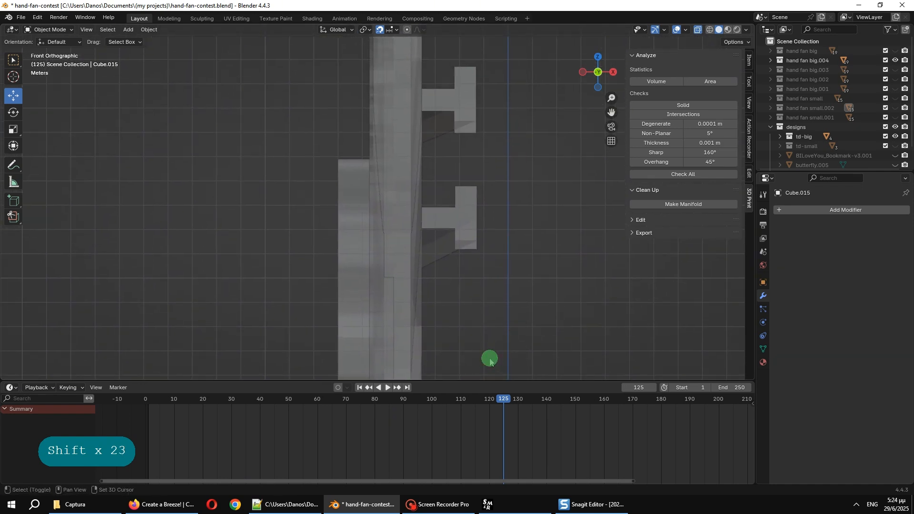
Select the tiger and dragon design and check in front view how deep it extends into the blades
click(358, 239)
shift+middle_drag(470, 273, 496, 74)
scroll(474, 193, up, 8)
scroll(540, 207, up, 2)
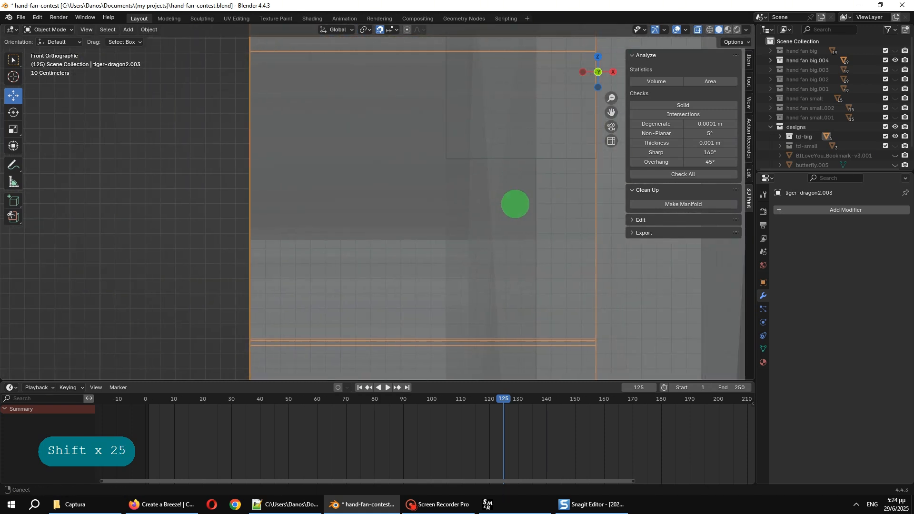
shift+middle_drag(514, 204, 435, 232)
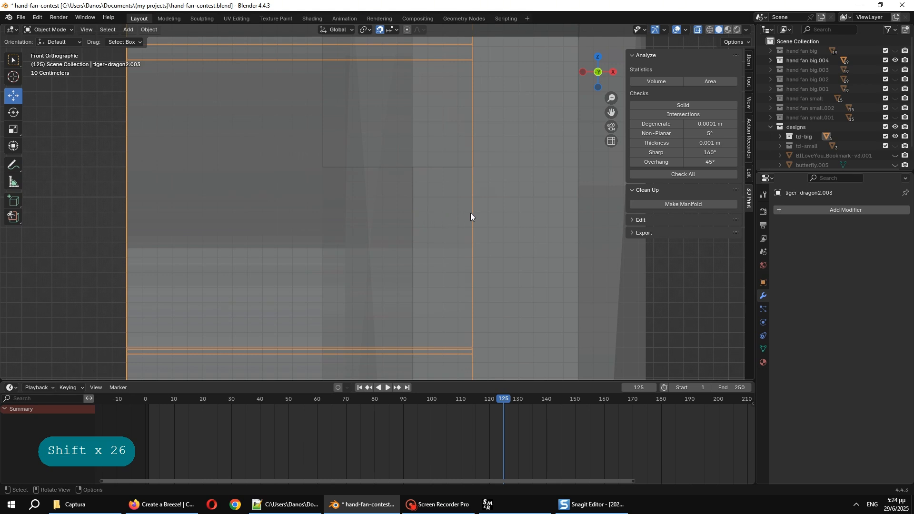
scroll(482, 213, down, 7)
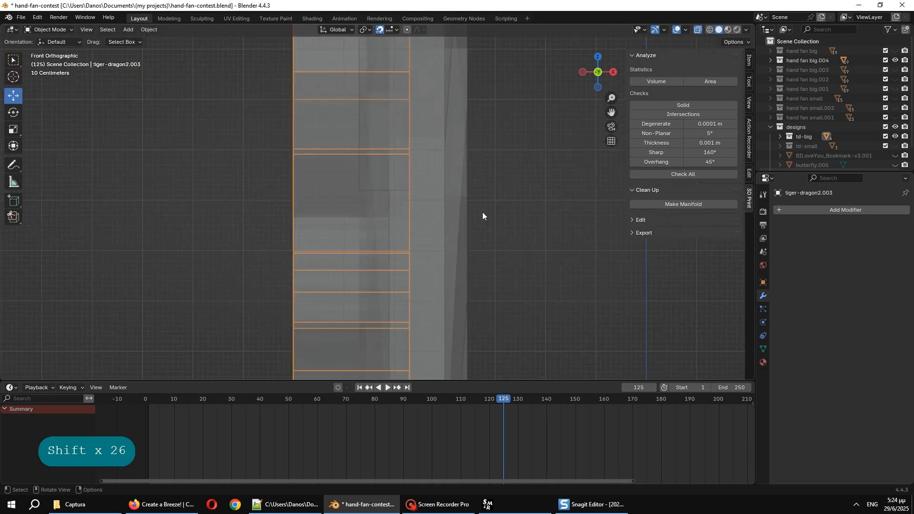
scroll(479, 218, down, 2)
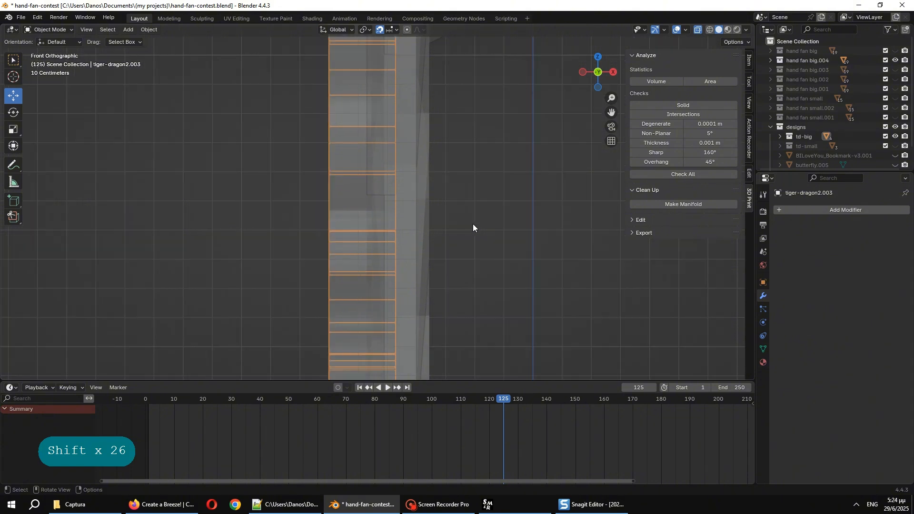
scroll(473, 225, down, 2)
Inspect the selected design across the open fan in perspective and in the left orthographic view
mouse_move(467, 221)
middle_down()
mouse_move(445, 204)
mouse_move(517, 230)
mouse_move(502, 124)
middle_up()
scroll(498, 225, down, 8)
scroll(498, 146, down, 2)
middle_drag(478, 160, 494, 168)
shift+middle_drag(495, 170, 522, 211)
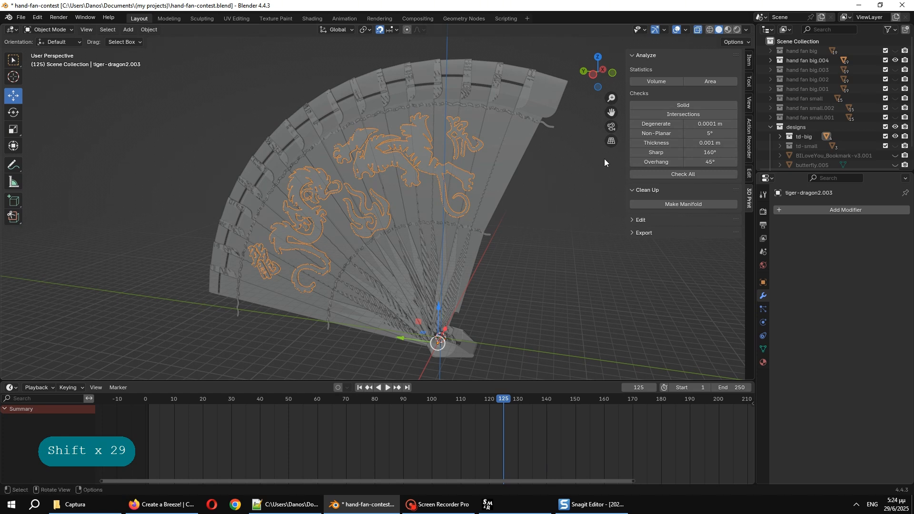
click(593, 74)
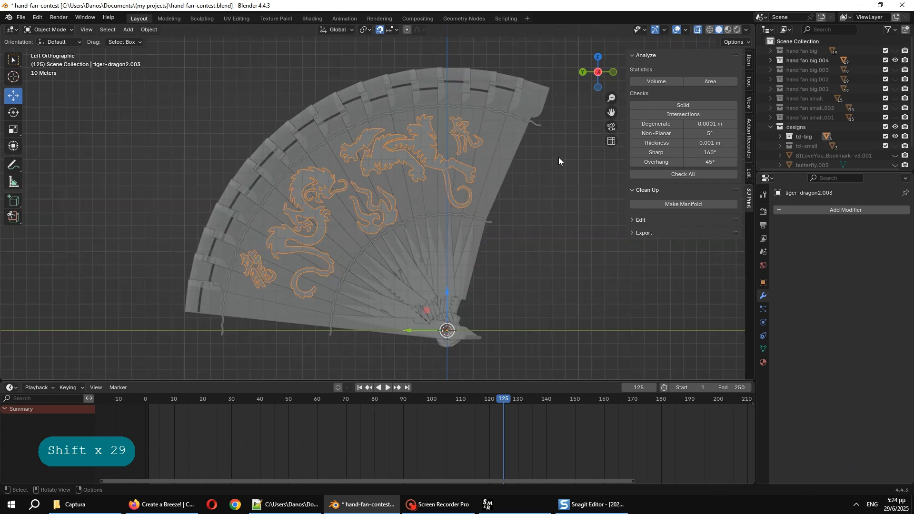
mouse_move(565, 181)
shift+middle_down()
mouse_move(593, 171)
mouse_move(578, 175)
mouse_move(581, 183)
shift+middle_up()
scroll(578, 175, up, 1)
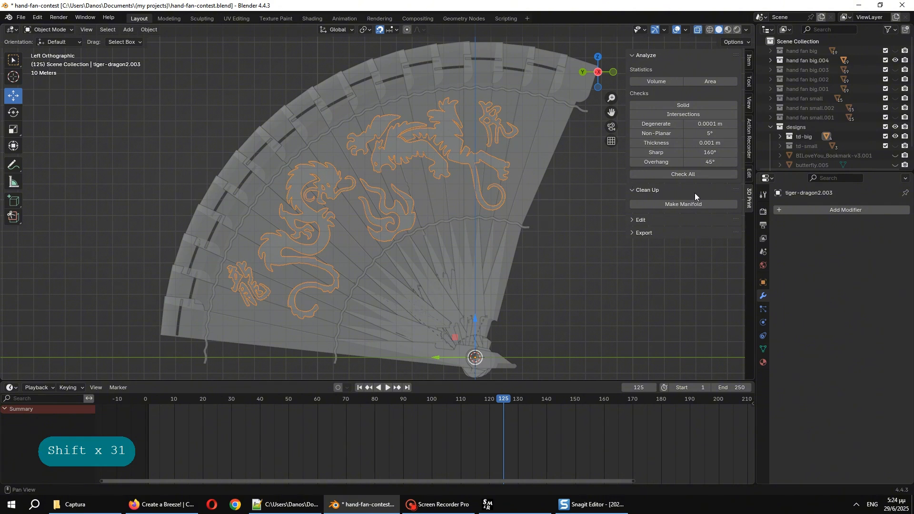
shift+middle_drag(595, 218, 581, 220)
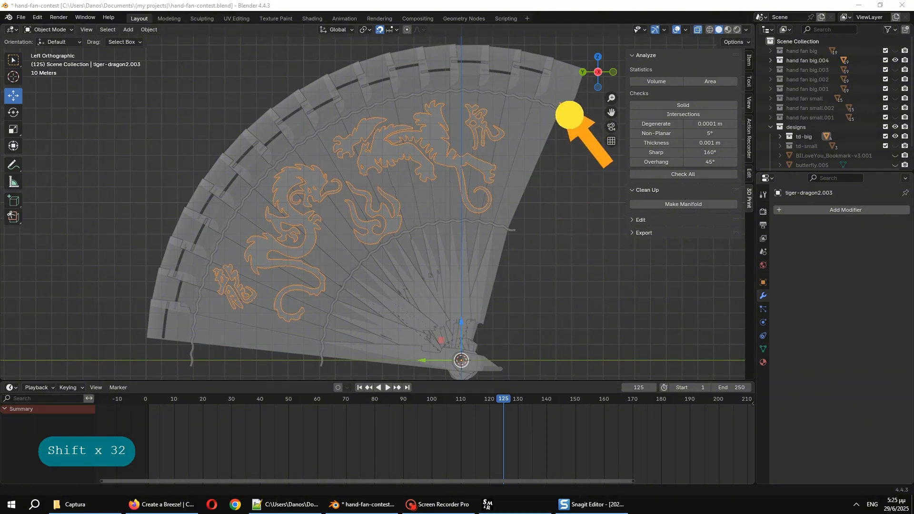
drag(573, 121, 574, 120)
drag(602, 224, 513, 229)
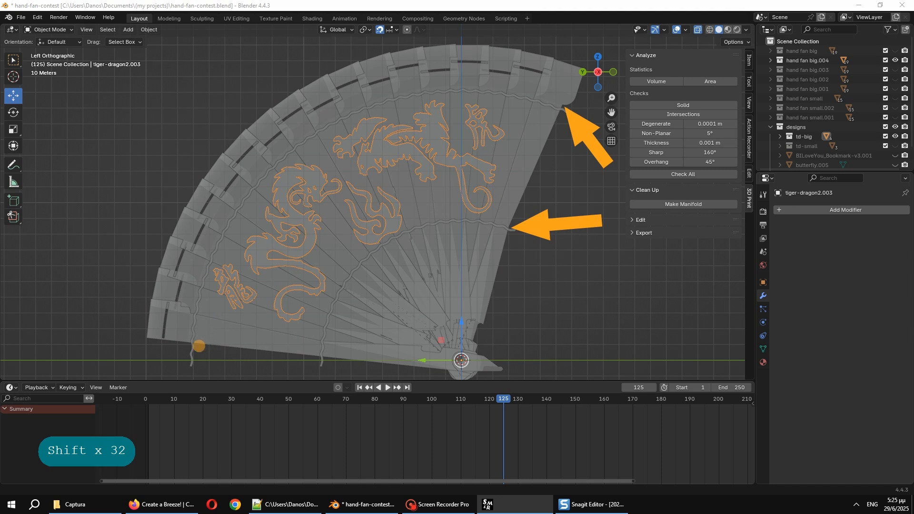
mouse_move(199, 346)
mouse_down()
mouse_move(204, 292)
mouse_move(229, 232)
mouse_move(299, 149)
mouse_move(351, 116)
mouse_move(466, 97)
mouse_move(522, 98)
mouse_move(555, 113)
mouse_move(514, 226)
mouse_move(451, 216)
mouse_move(365, 247)
mouse_move(333, 281)
mouse_move(315, 360)
mouse_move(281, 347)
mouse_move(193, 344)
mouse_move(330, 208)
mouse_move(424, 170)
mouse_move(522, 164)
mouse_up()
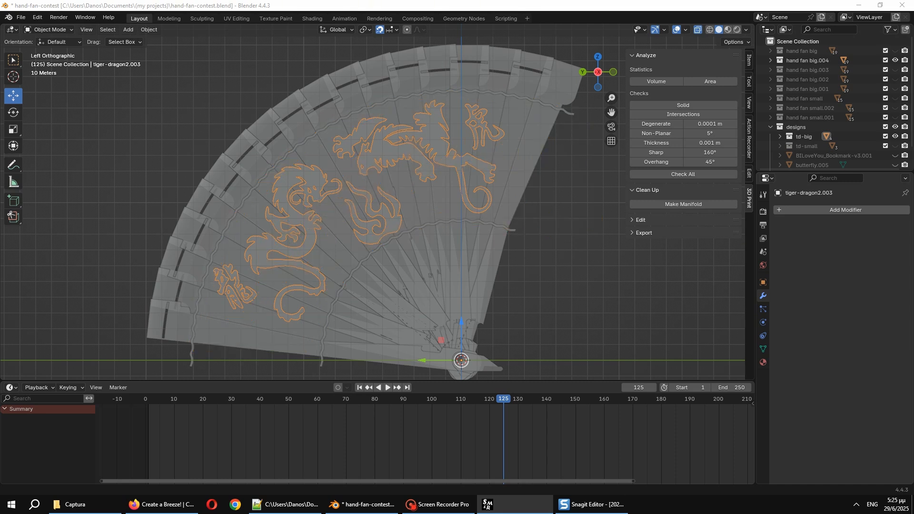
Deselect the tiger and dragon design and expand the td-big and hand fan big.004 collections
click(558, 274)
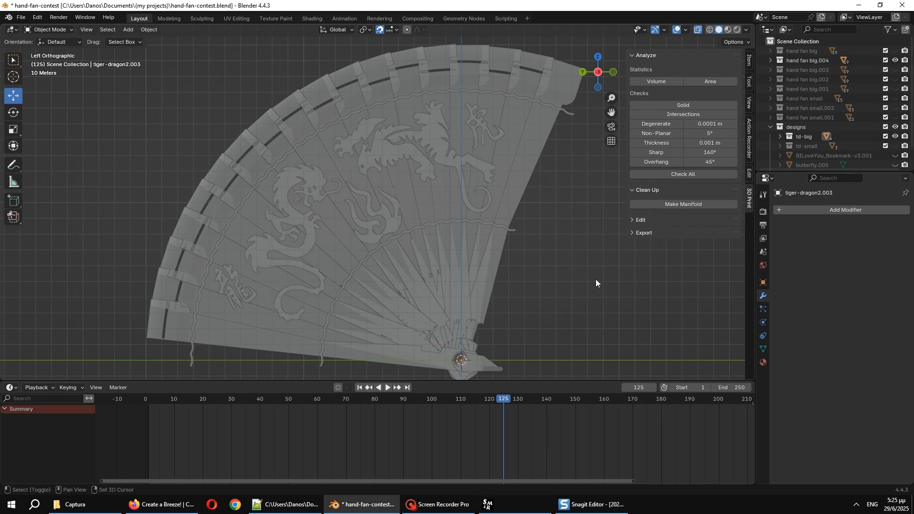
shift+middle_drag(596, 279, 579, 263)
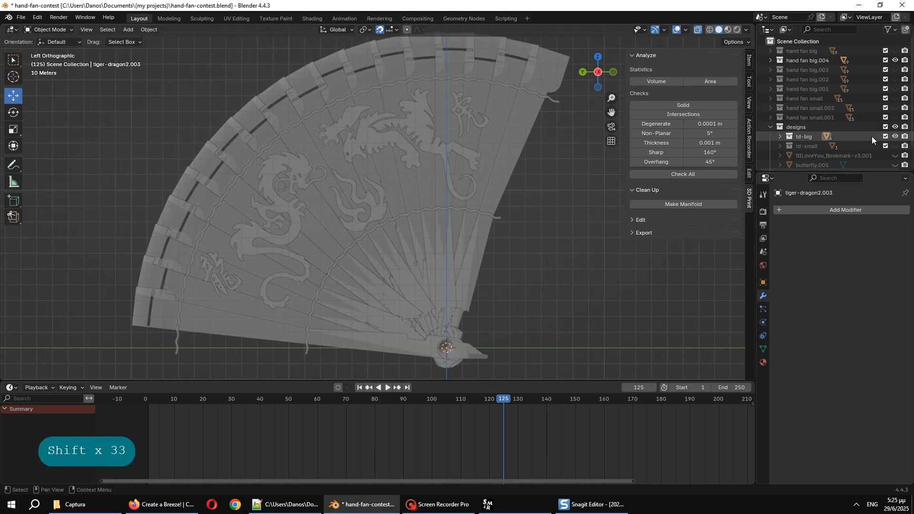
click(780, 136)
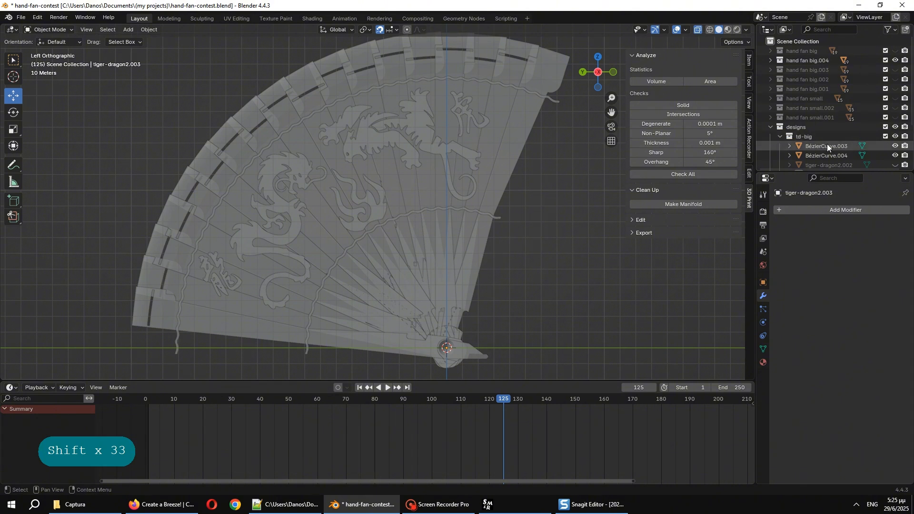
click(772, 59)
scroll(830, 75, down, 1)
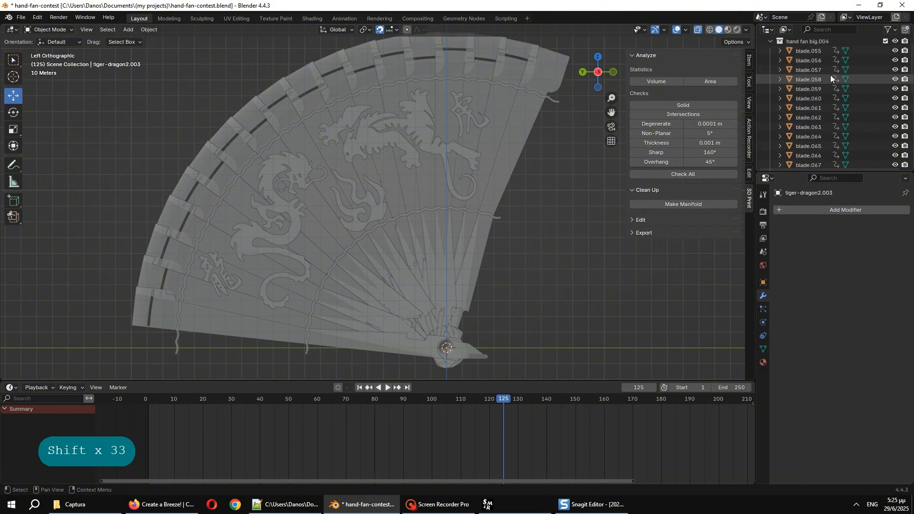
Identify blade.055, BézierCurve.003 and tiger-dragon2.003 by selecting each in turn
click(811, 51)
scroll(823, 125, down, 7)
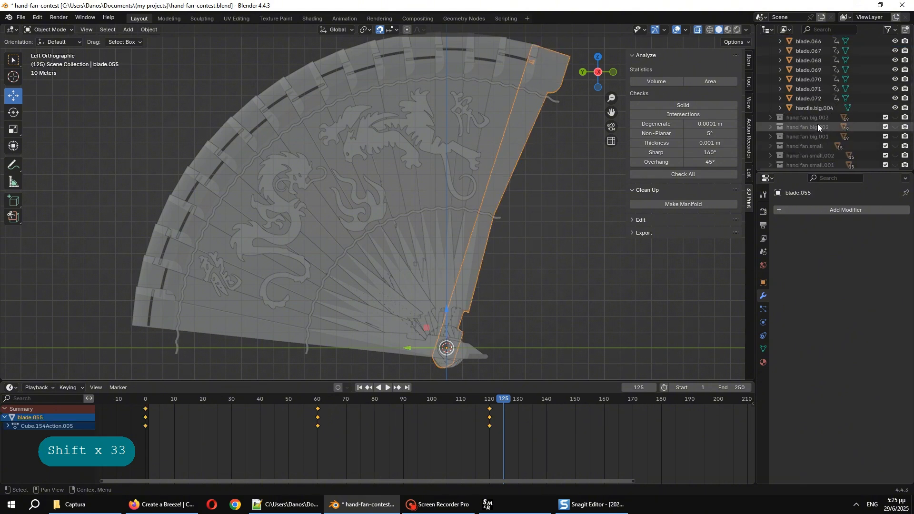
scroll(804, 126, down, 5)
click(832, 108)
click(829, 126)
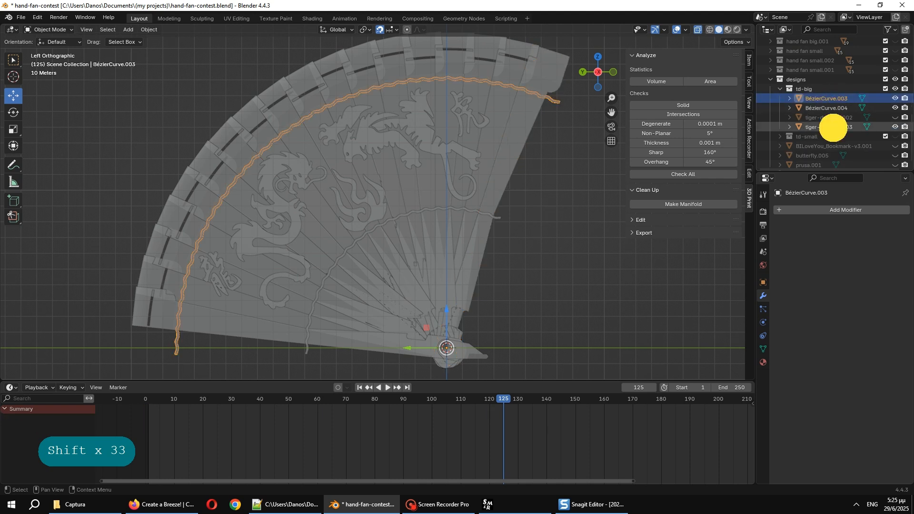
Hide the td-big collection and copy the object name tiger-dragon2.003 without renaming it
click(897, 89)
scroll(838, 130, down, 1)
double_click(835, 120)
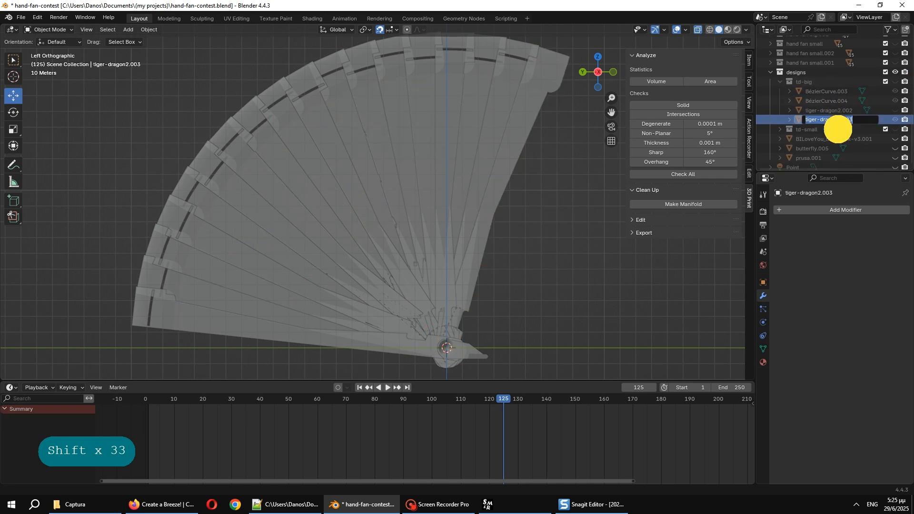
key(ctrl+c)
key(Escape)
Add a Boolean Difference modifier to blade.055 with tiger-dragon2.003 as its object
scroll(852, 112, up, 12)
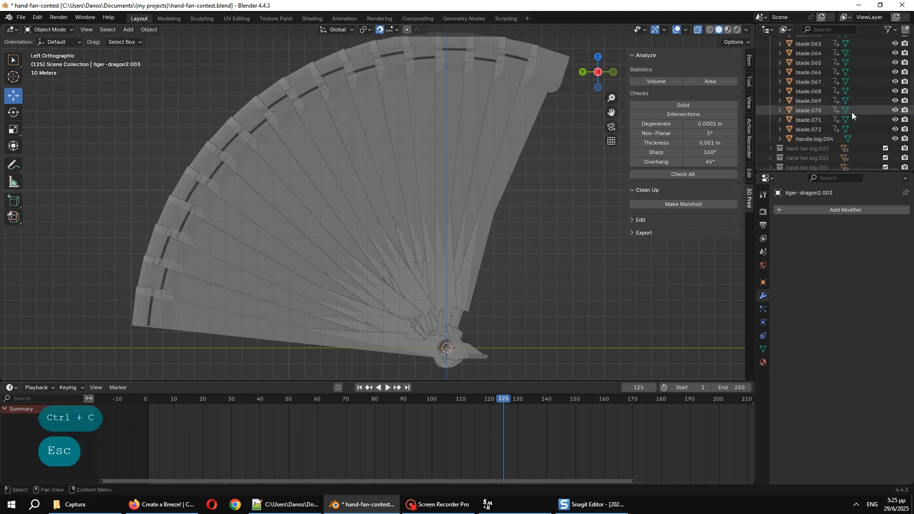
click(818, 63)
click(842, 210)
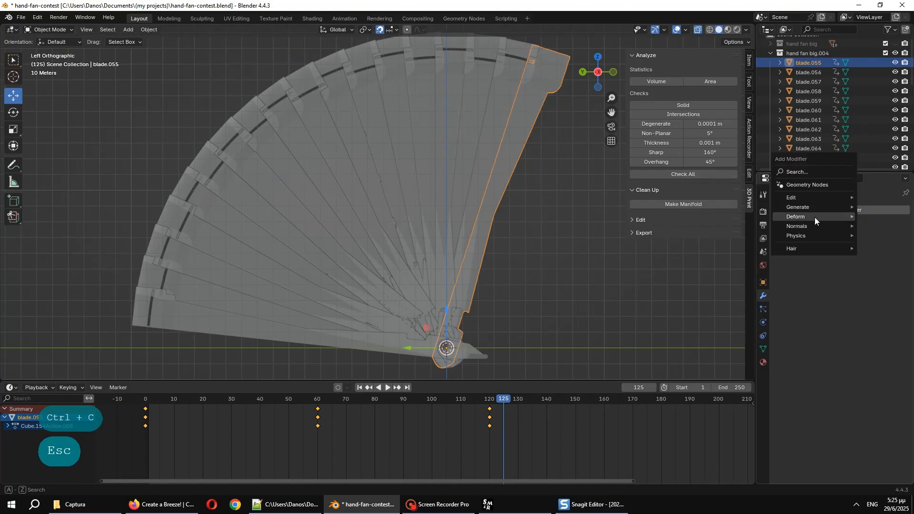
mouse_move(794, 208)
click(724, 226)
click(859, 263)
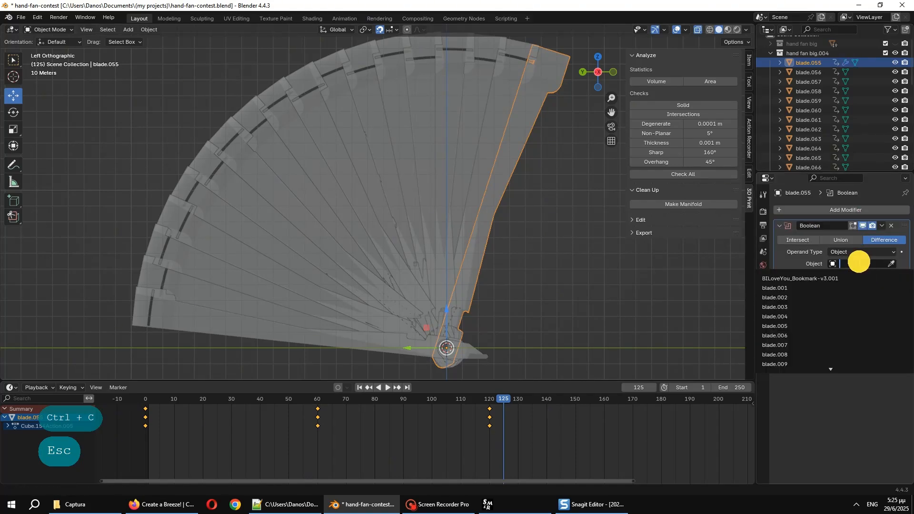
key(ctrl+v)
key(Return)
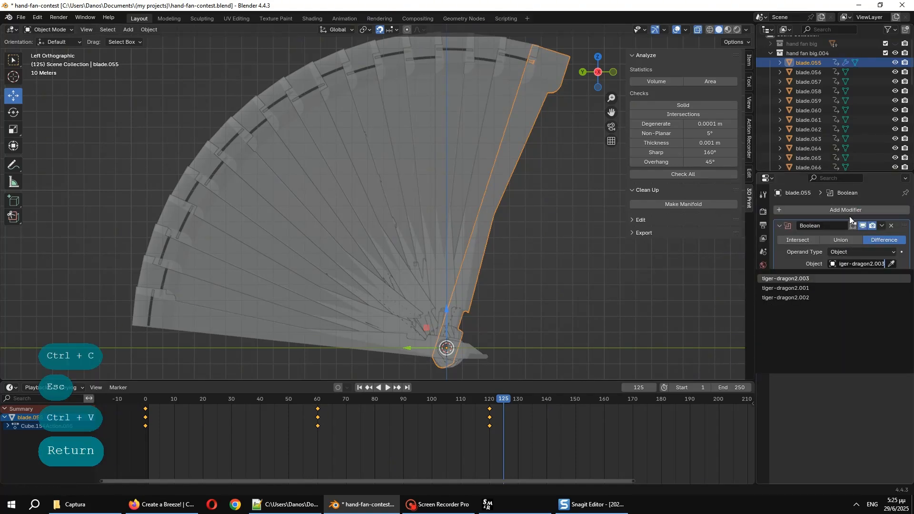
Copy the object name BézierCurve.004 from the td-big collection without renaming it
scroll(845, 129, down, 12)
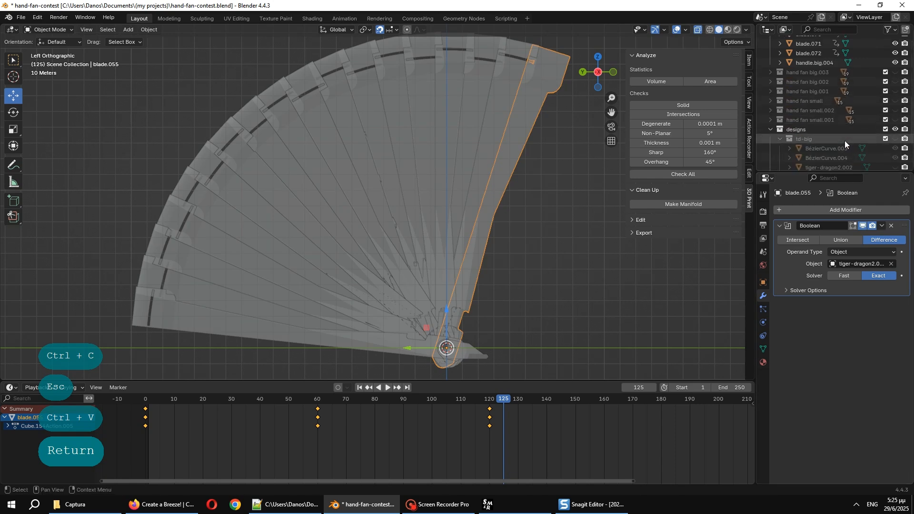
double_click(850, 101)
key(ctrl+c)
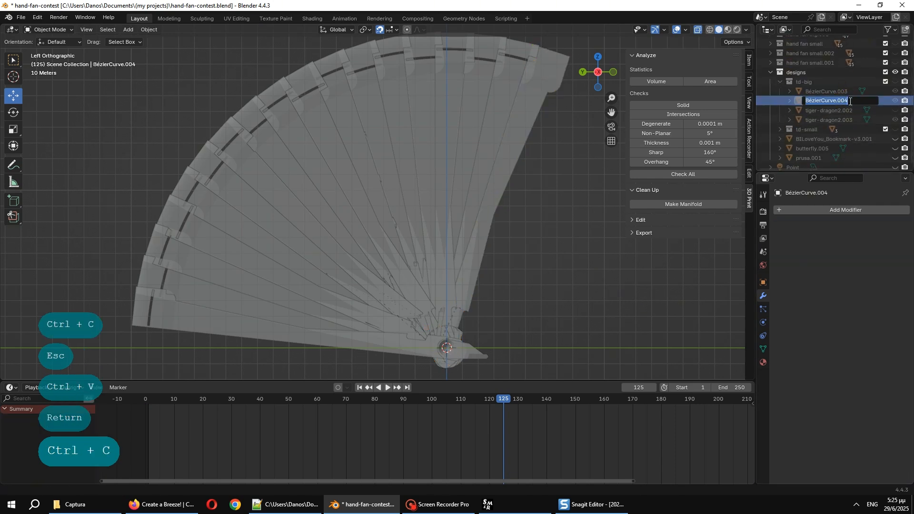
key(Escape)
scroll(850, 104, up, 12)
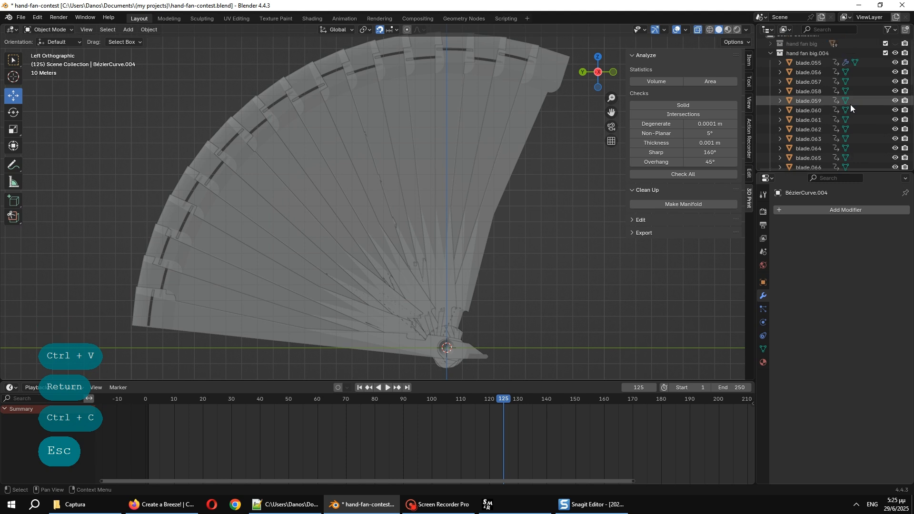
Add a second Boolean Difference modifier to blade.055 with BézierCurve.004 as its object
click(812, 70)
click(847, 210)
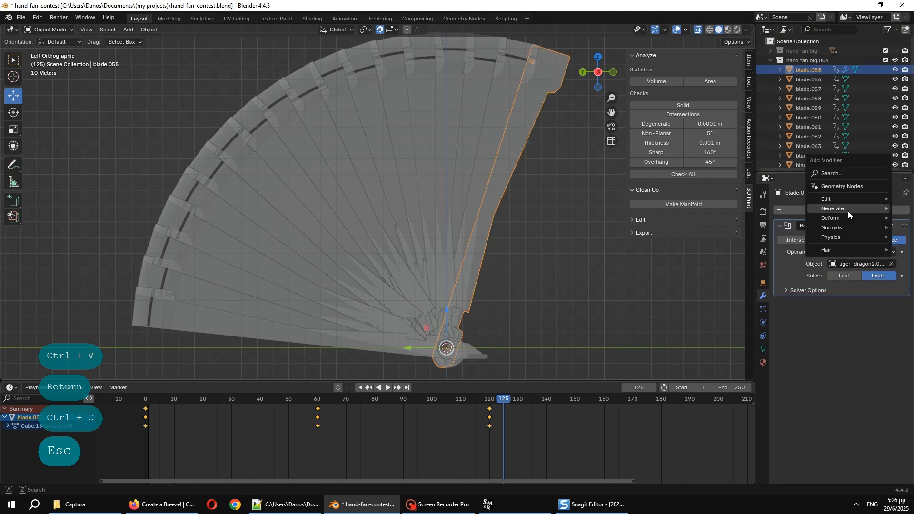
mouse_move(832, 208)
click(773, 228)
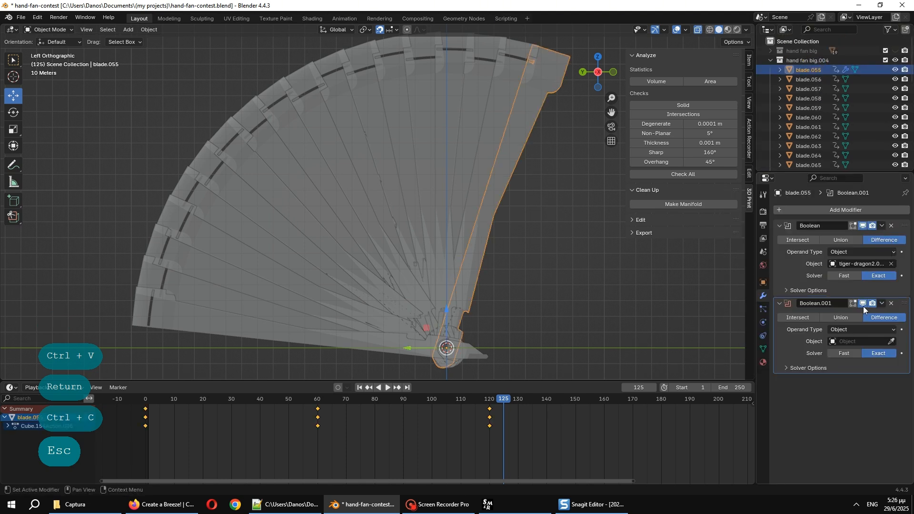
click(850, 341)
key(ctrl+v)
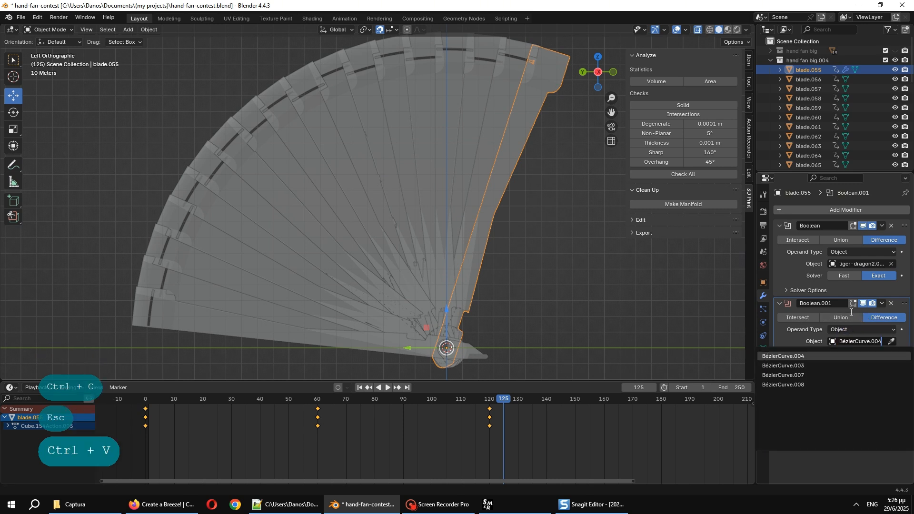
key(Return)
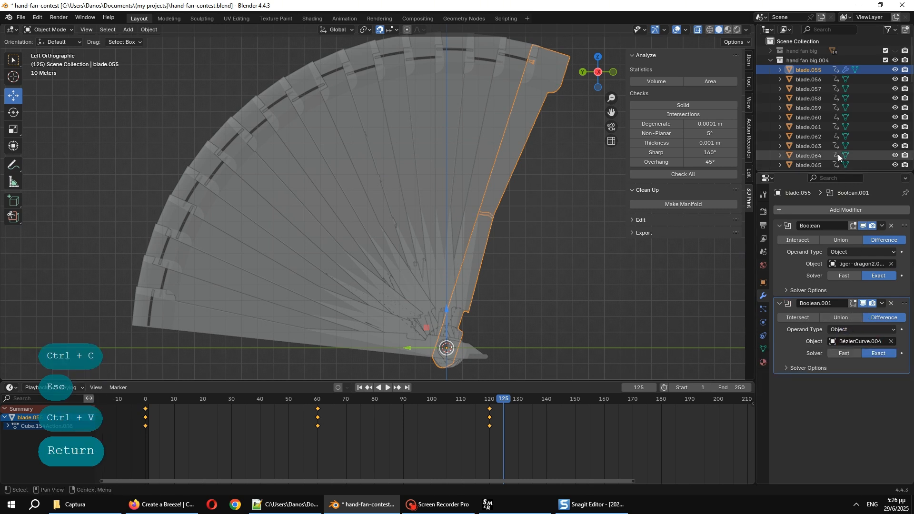
Copy the object name BézierCurve.004 again from the td-big collection
scroll(838, 154, down, 8)
scroll(837, 153, down, 3)
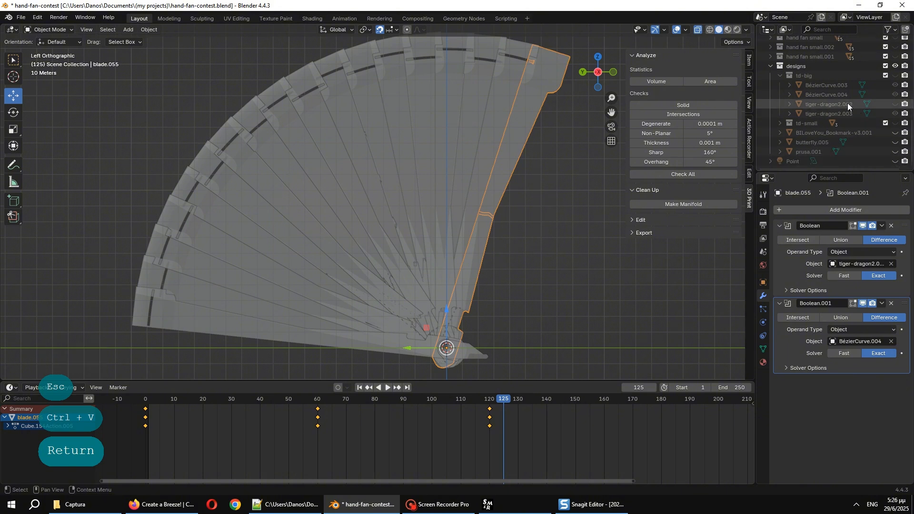
double_click(842, 99)
key(ctrl+c)
key(Escape)
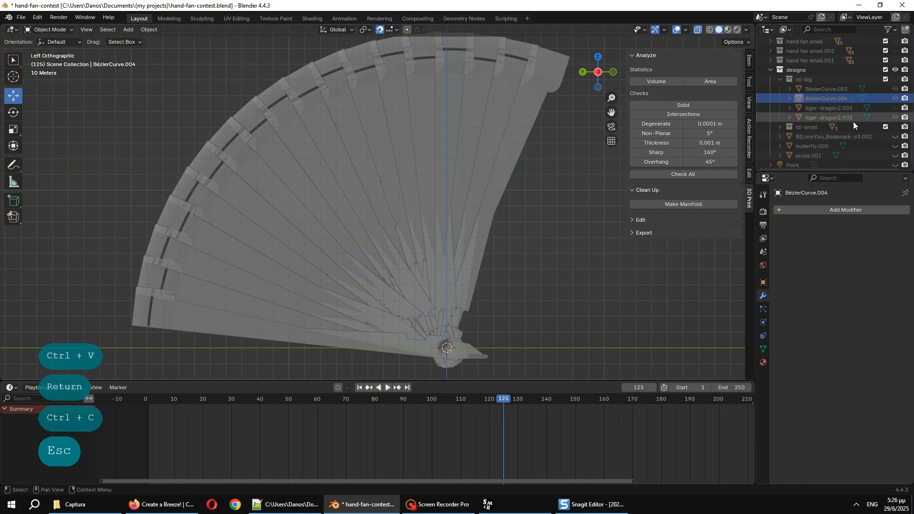
scroll(853, 121, up, 11)
Add a third Boolean Difference modifier to blade.055 and set its object to BézierCurve.003
click(831, 70)
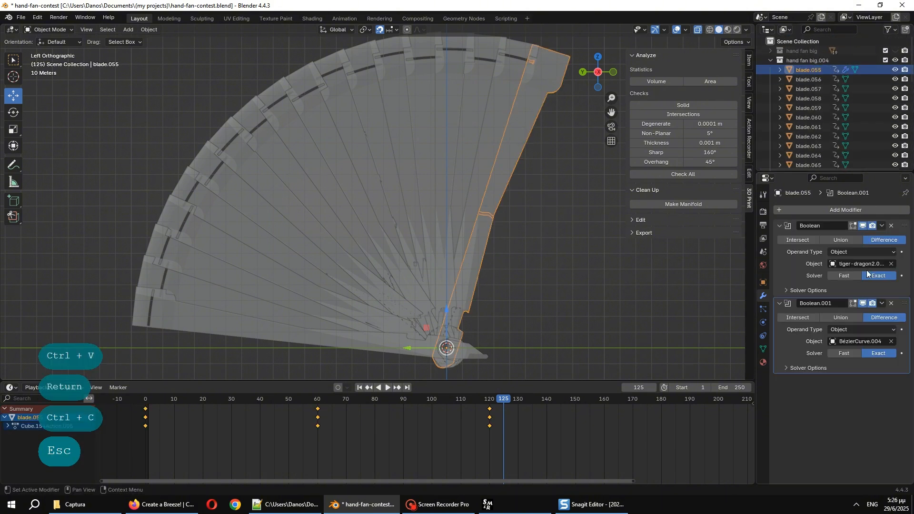
click(841, 210)
mouse_move(826, 209)
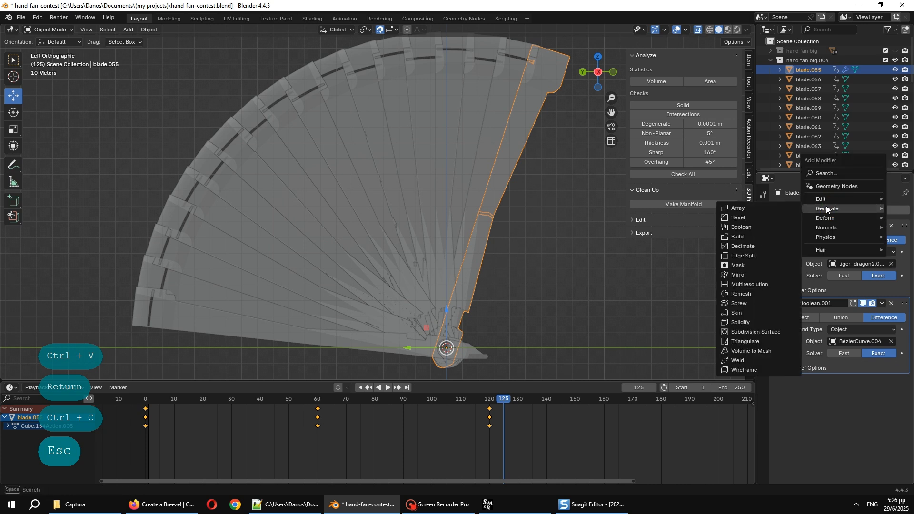
click(741, 227)
click(864, 414)
key(ctrl+v)
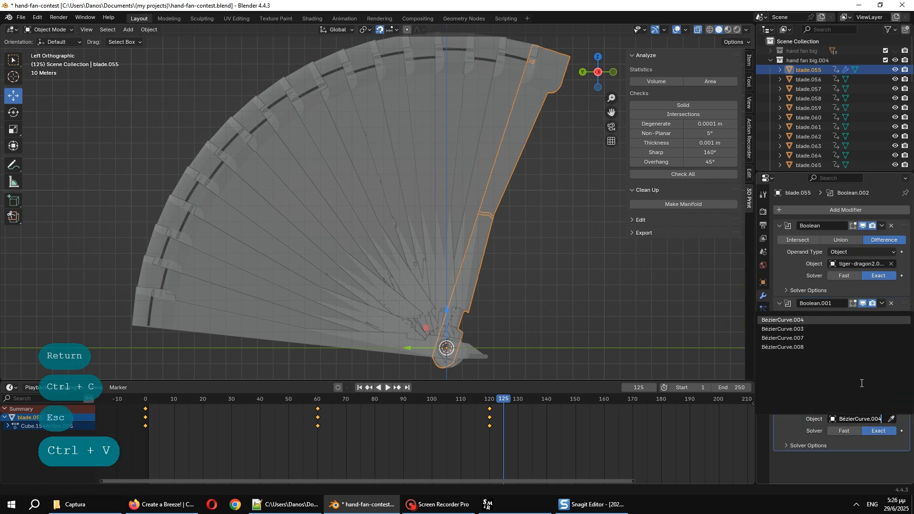
key(Return)
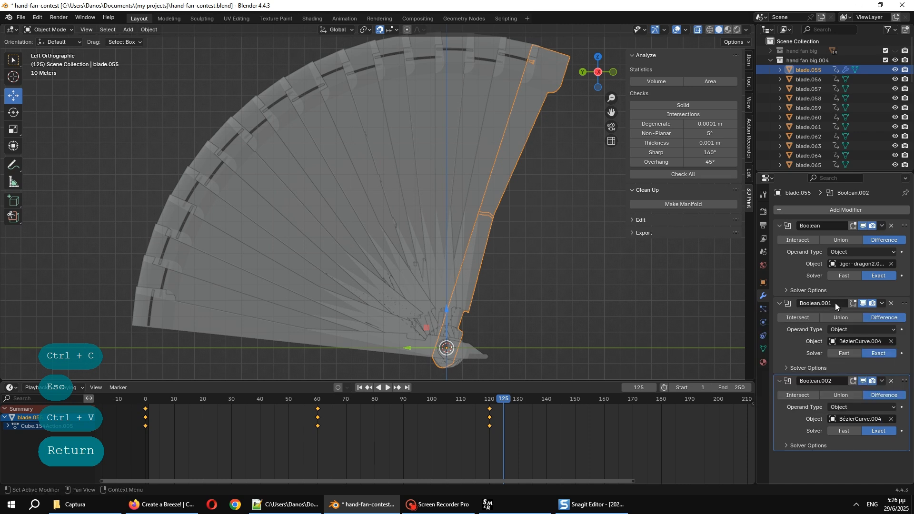
click(881, 419)
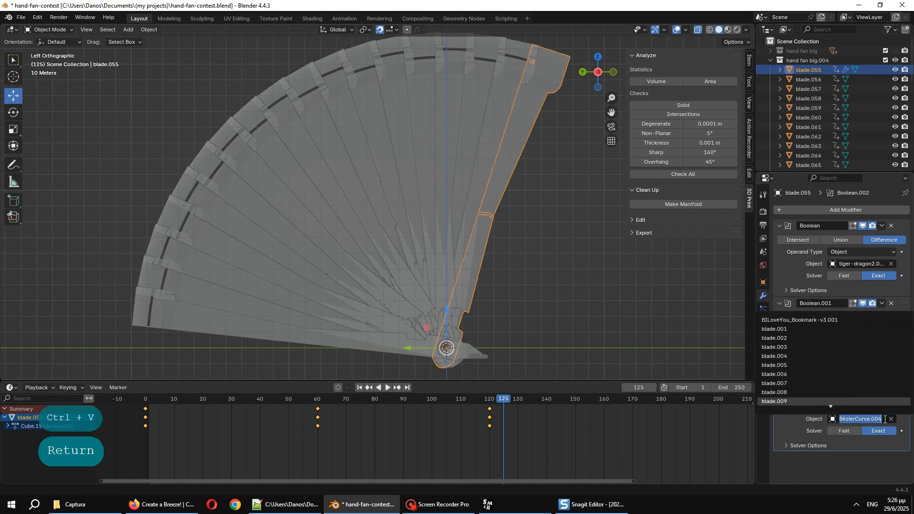
key(BackSpace)
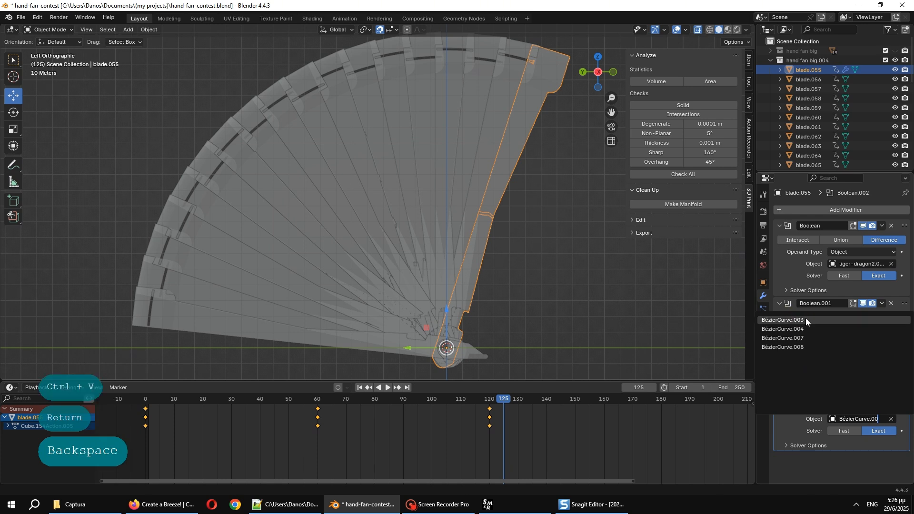
click(805, 320)
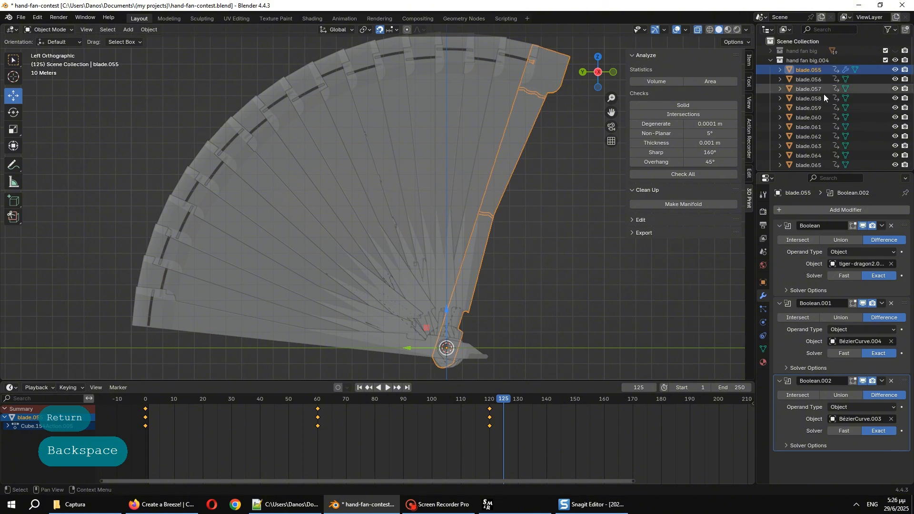
Select blade.055 through blade.072 and copy all three of blade.055's Boolean modifiers to the selected blades
scroll(831, 101, down, 5)
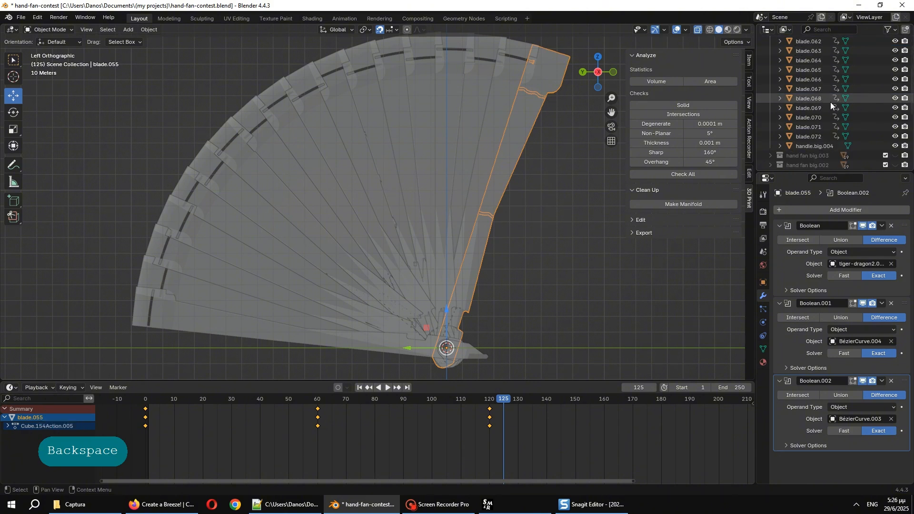
shift+click(814, 136)
scroll(822, 133, up, 5)
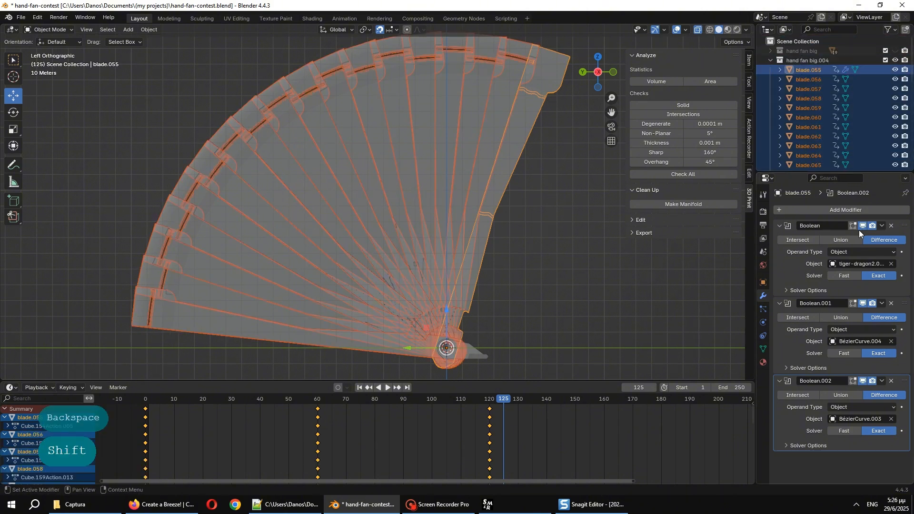
click(880, 226)
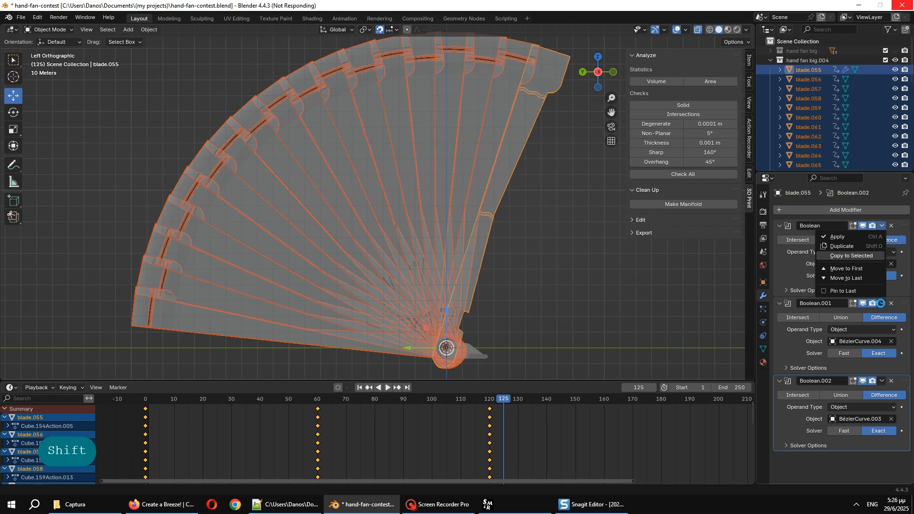
click(882, 303)
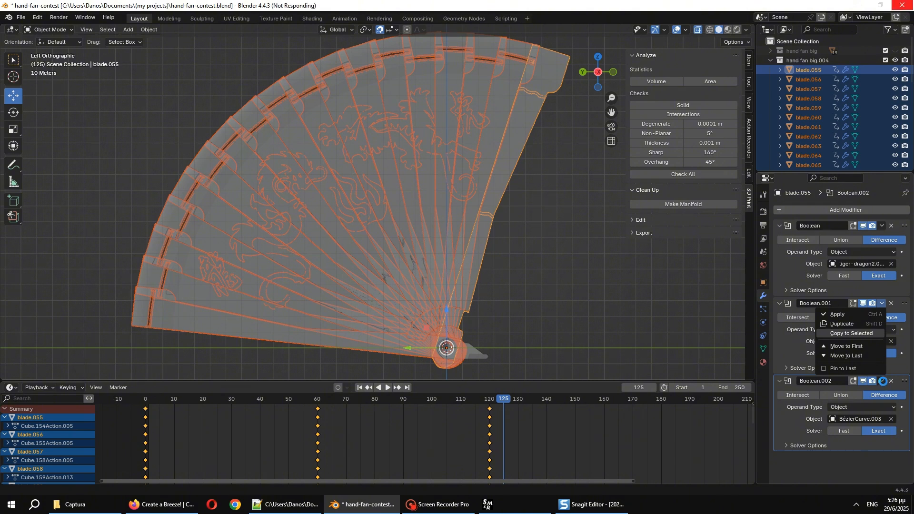
click(881, 381)
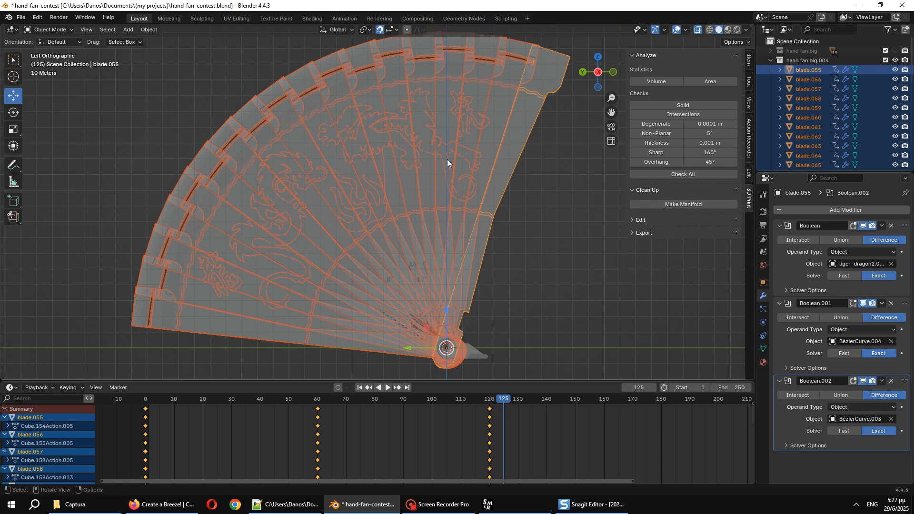
Convert the selected blades to meshes so their Boolean modifiers are applied, and deselect them
click(147, 30)
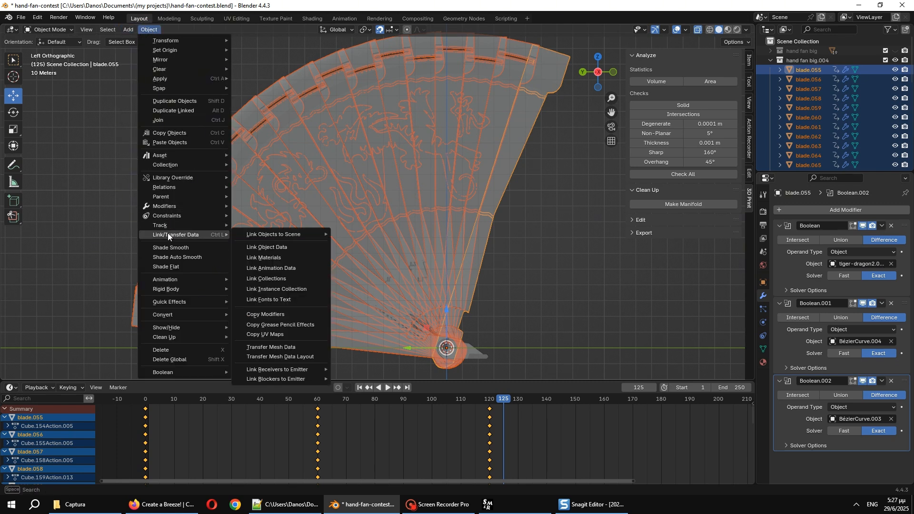
mouse_move(171, 316)
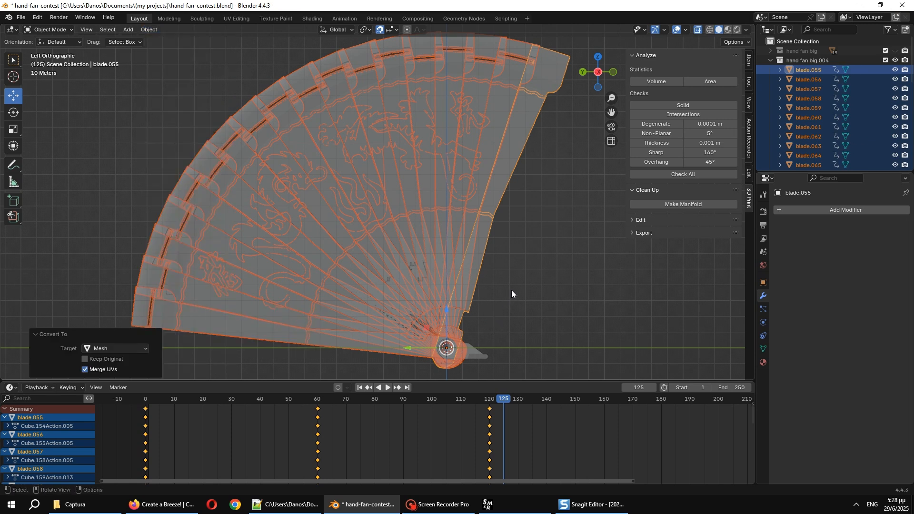
middle_drag(524, 283, 493, 298)
click(504, 301)
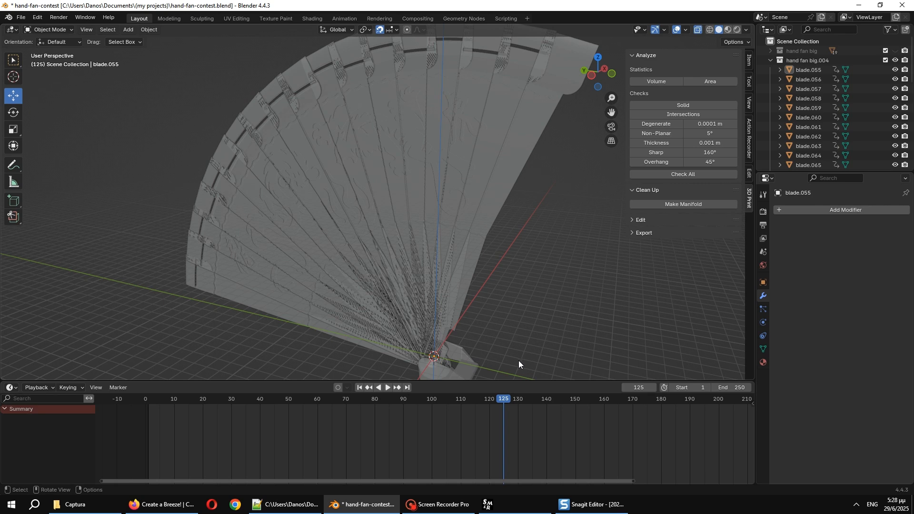
Switch the viewport to rendered shading and unhide the Point light to illuminate the open fan
middle_drag(519, 361, 544, 308)
scroll(509, 250, up, 5)
click(735, 31)
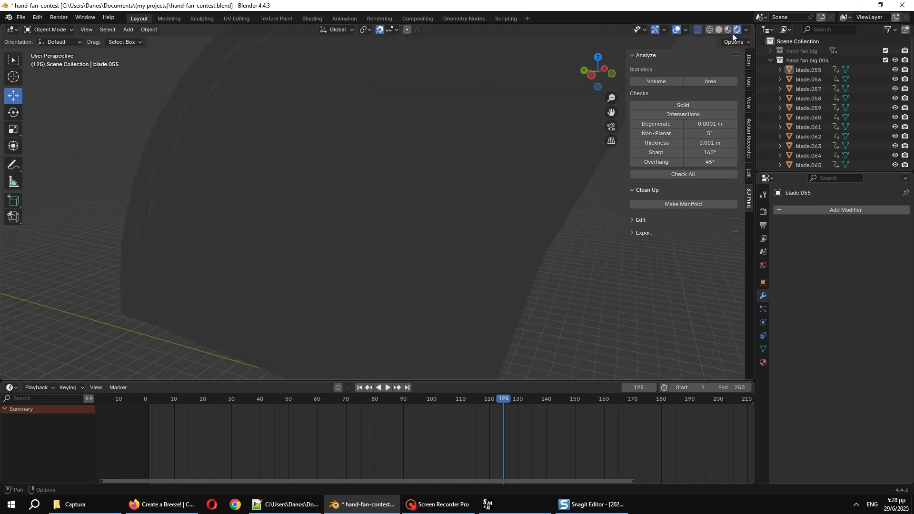
scroll(571, 237, down, 6)
scroll(858, 152, down, 6)
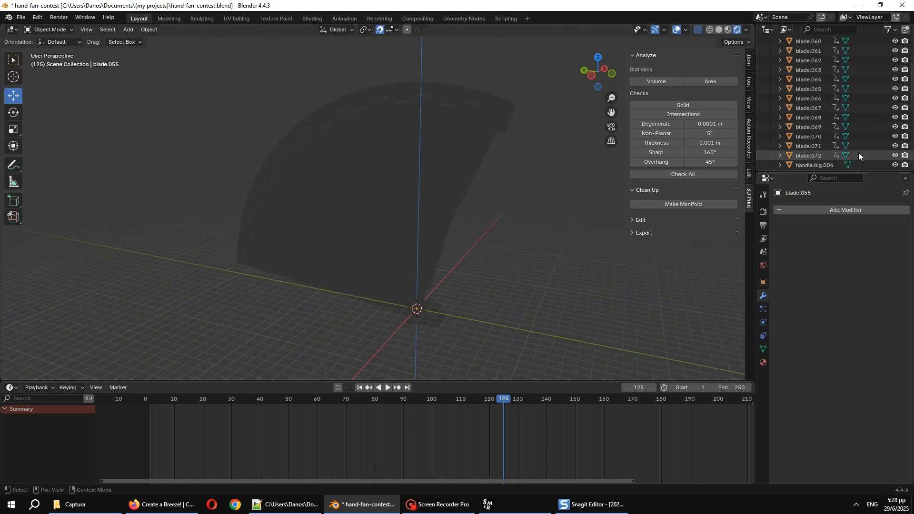
scroll(888, 157, down, 5)
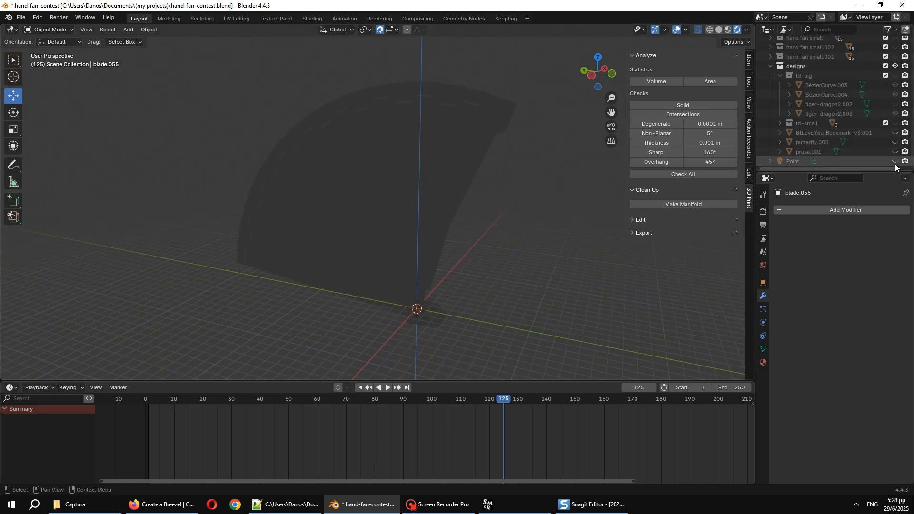
mouse_move(501, 235)
shift+middle_down()
mouse_move(491, 269)
mouse_move(498, 264)
mouse_move(490, 249)
mouse_move(523, 206)
mouse_move(561, 204)
mouse_move(493, 222)
mouse_move(453, 252)
mouse_move(490, 261)
mouse_move(495, 239)
mouse_move(517, 240)
mouse_move(517, 216)
mouse_move(501, 240)
mouse_move(507, 247)
shift+middle_up()
scroll(496, 256, up, 5)
scroll(515, 216, down, 1)
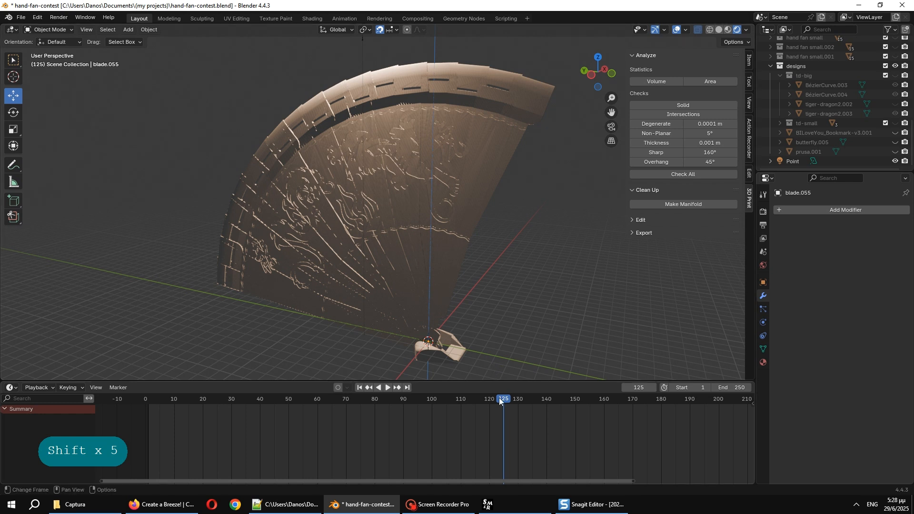
Set the timeline to frame 0 to fold the fan's blades into their stacked print position
drag(503, 401, 140, 441)
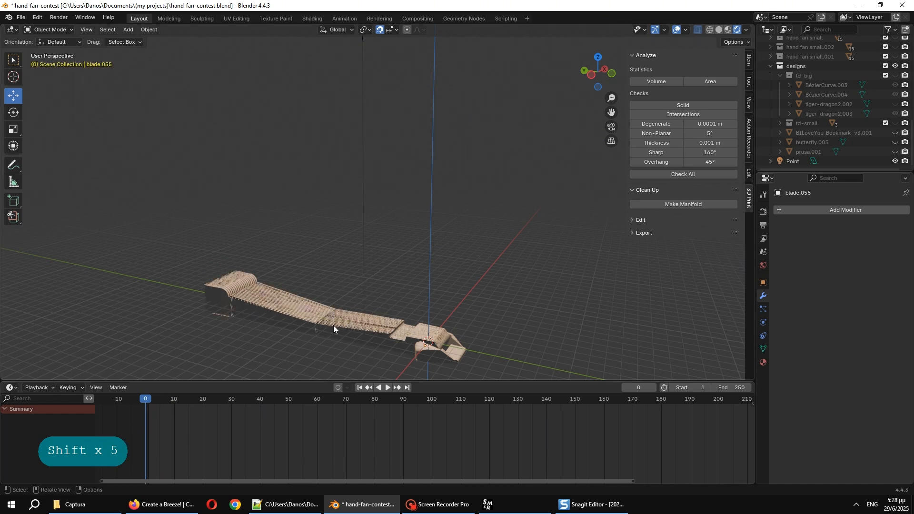
shift+middle_drag(333, 298, 370, 209)
middle_drag(370, 209, 427, 169)
scroll(411, 333, up, 5)
scroll(408, 328, up, 4)
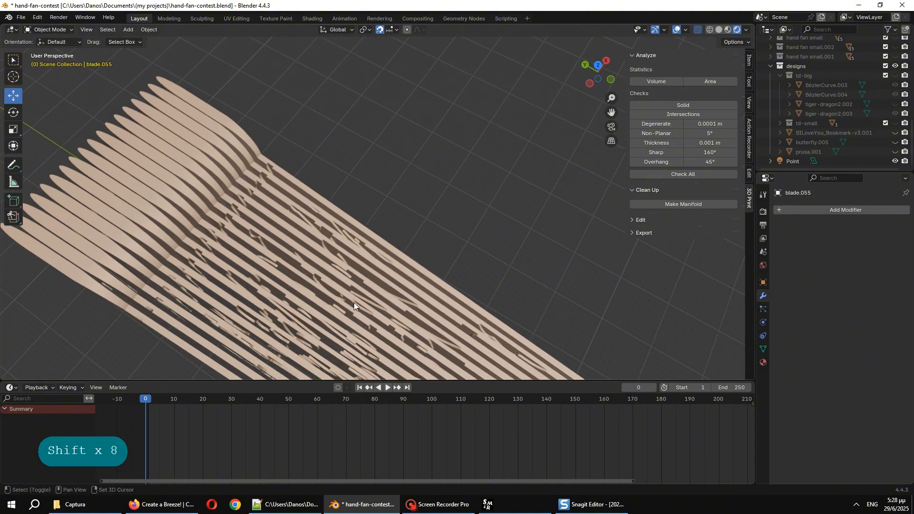
Examine the design cuts along the stacked blades up close from several angles
shift+middle_drag(352, 306, 468, 87)
middle_drag(400, 281, 562, 145)
scroll(473, 308, up, 3)
shift+middle_drag(483, 312, 477, 167)
middle_drag(522, 257, 455, 265)
shift+middle_drag(576, 307, 213, 194)
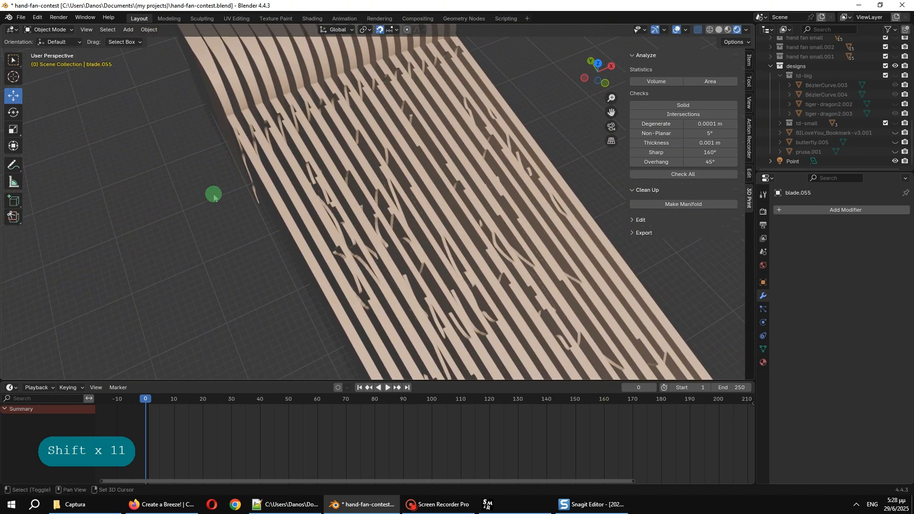
scroll(441, 245, down, 2)
shift+middle_drag(556, 285, 458, 237)
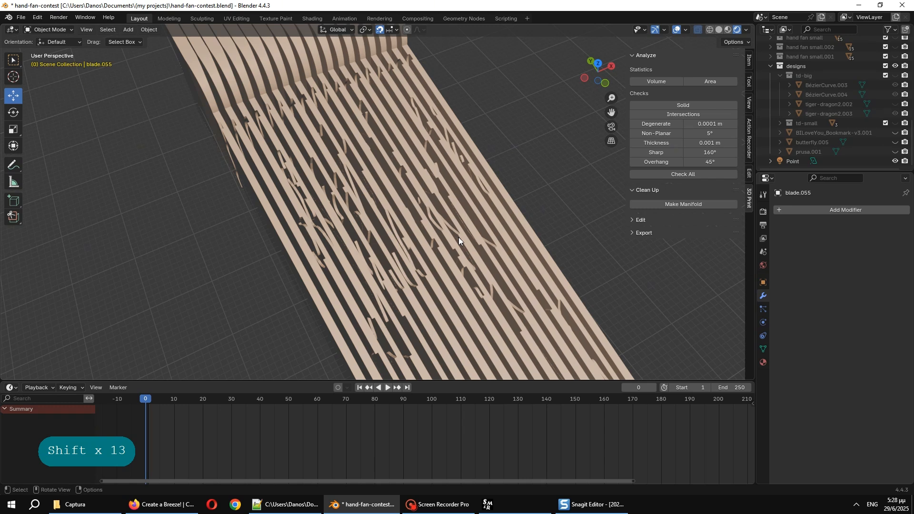
scroll(458, 237, down, 5)
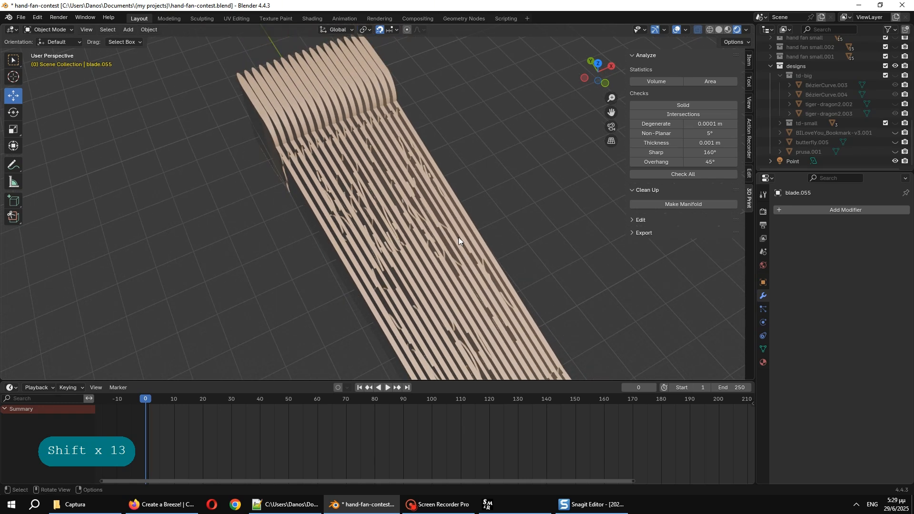
scroll(458, 237, down, 4)
middle_drag(455, 244, 495, 231)
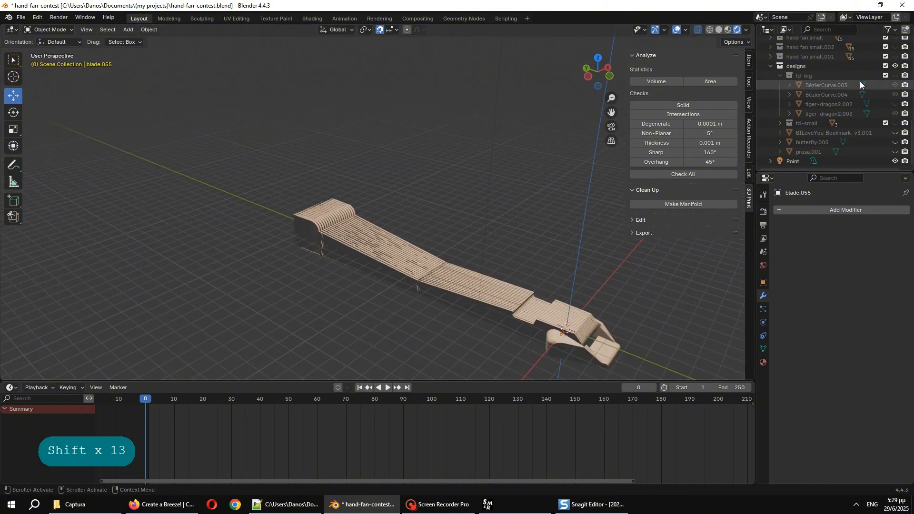
Select all parts of the hand fan big.004 collection, from blade.055 through handle.big.004
scroll(867, 98, up, 13)
click(810, 56)
scroll(828, 101, down, 4)
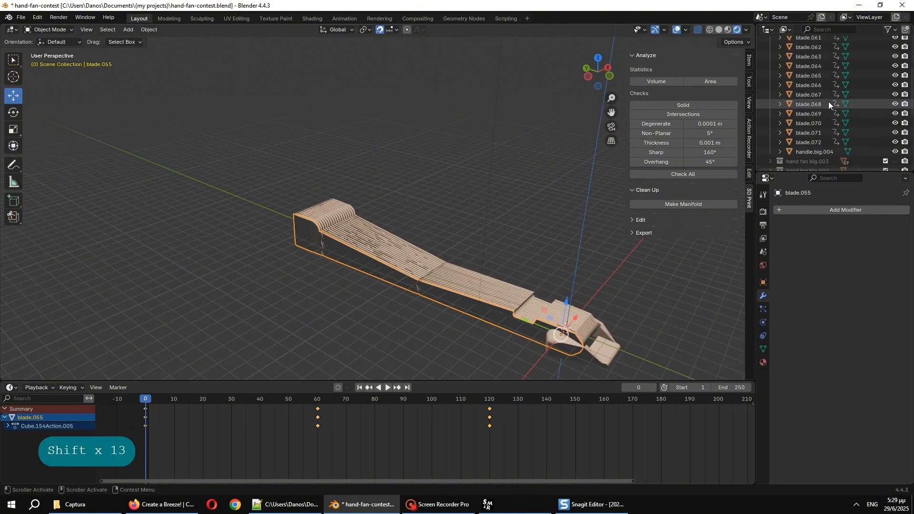
scroll(828, 102, down, 2)
shift+click(823, 131)
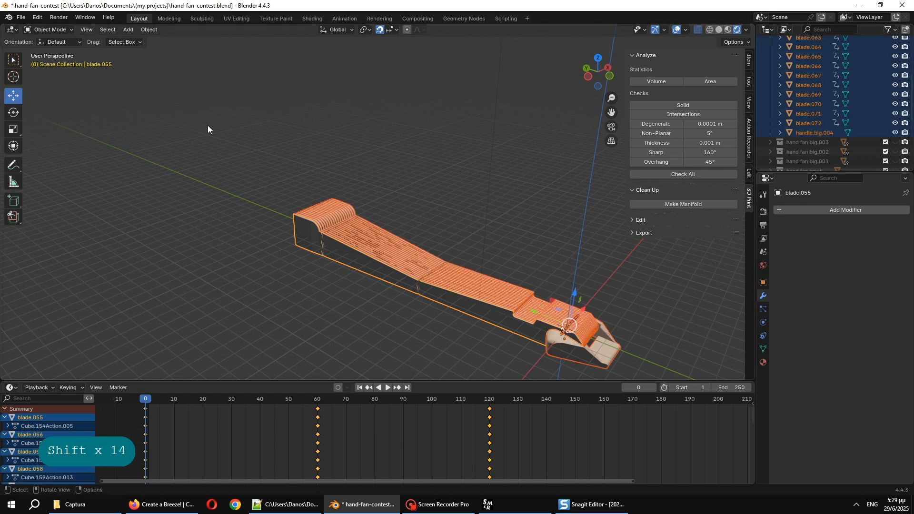
Open the STL export settings to review the Selection Only and Apply Modifiers options, and close them without exporting
click(19, 18)
click(34, 162)
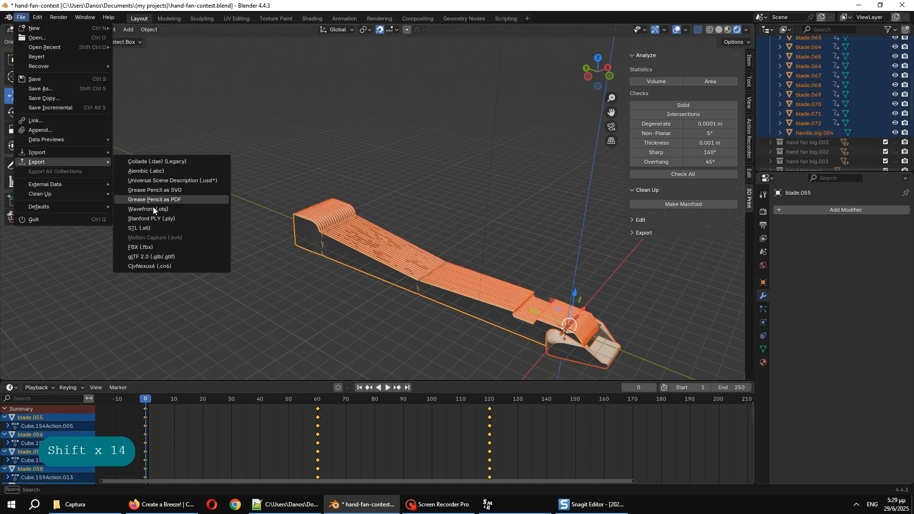
click(143, 228)
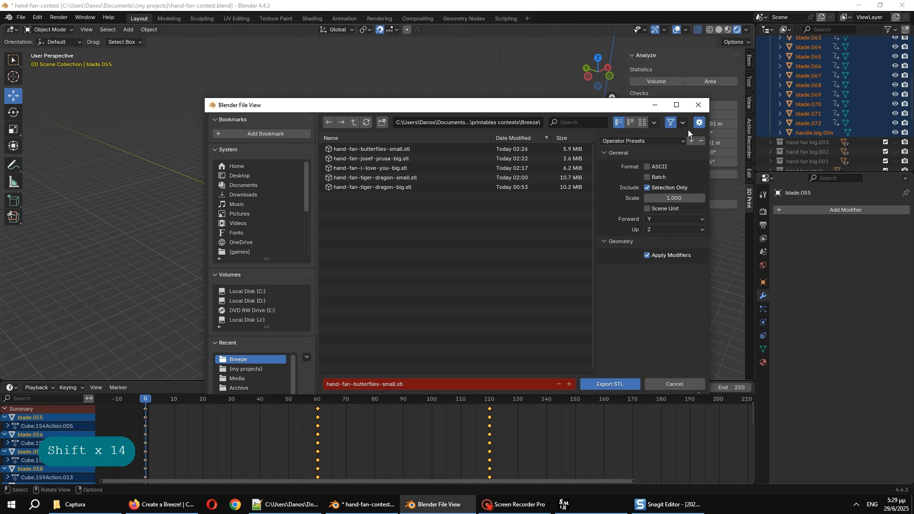
click(700, 109)
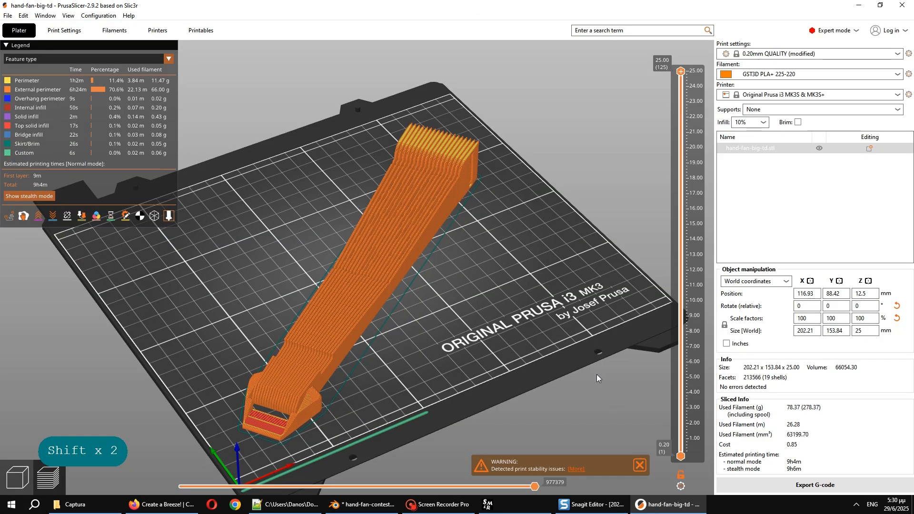
Switch to PrusaSlicer, lower the sliced fan's layer preview to layer 1 at 0.20 mm, and examine the blade tips
shift+middle_drag(465, 299, 505, 284)
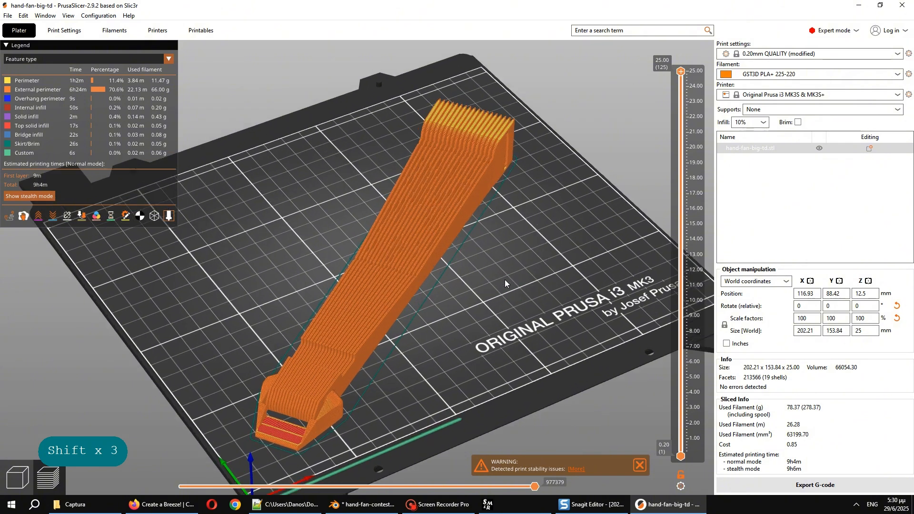
drag(681, 86, 701, 472)
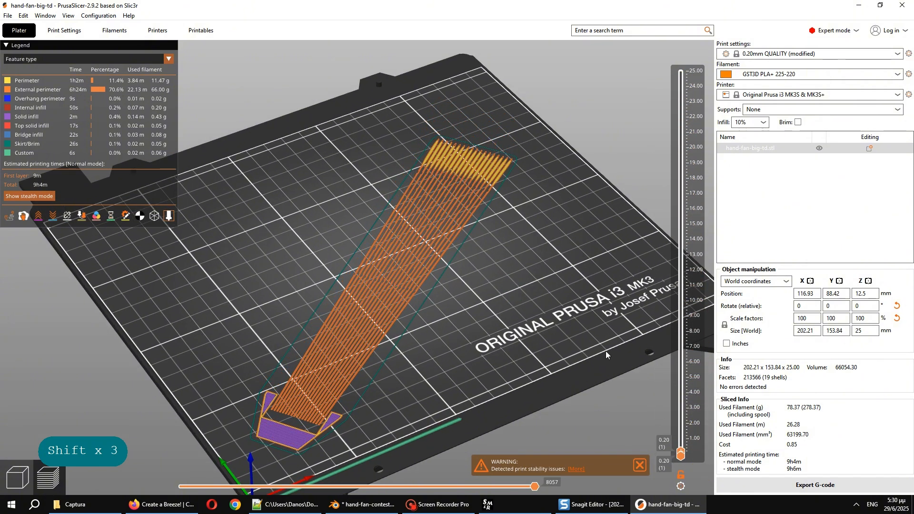
shift+middle_drag(558, 237, 263, 259)
scroll(555, 310, up, 7)
scroll(571, 310, up, 3)
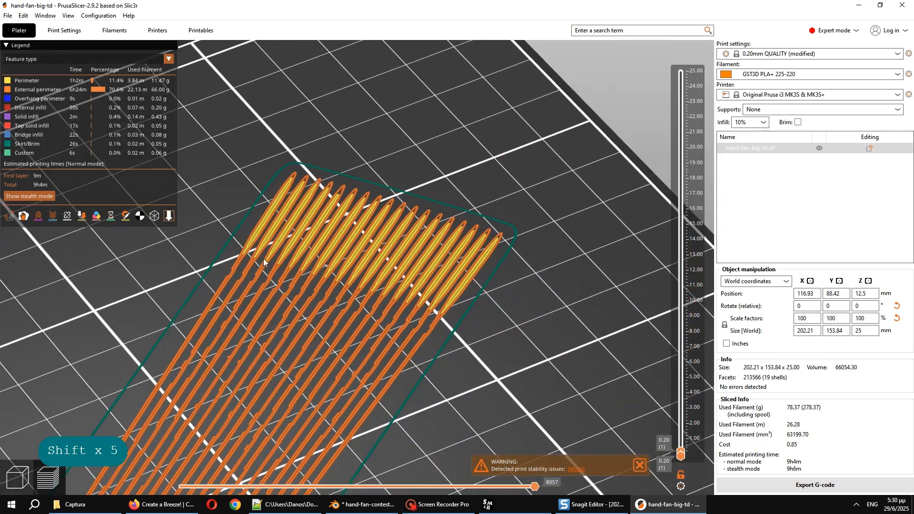
scroll(369, 290, down, 1)
shift+middle_drag(369, 290, 407, 328)
drag(421, 332, 442, 339)
middle_drag(420, 264, 498, 420)
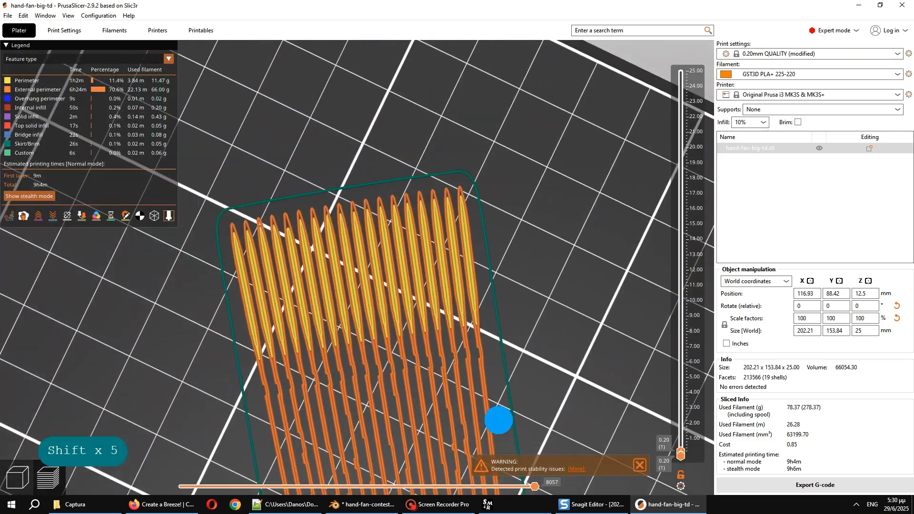
scroll(462, 368, up, 4)
drag(462, 368, 425, 332)
Step the layer preview up to 9.00 mm to inspect the blade tips, and return it to the first layer
scroll(682, 418, up, 12)
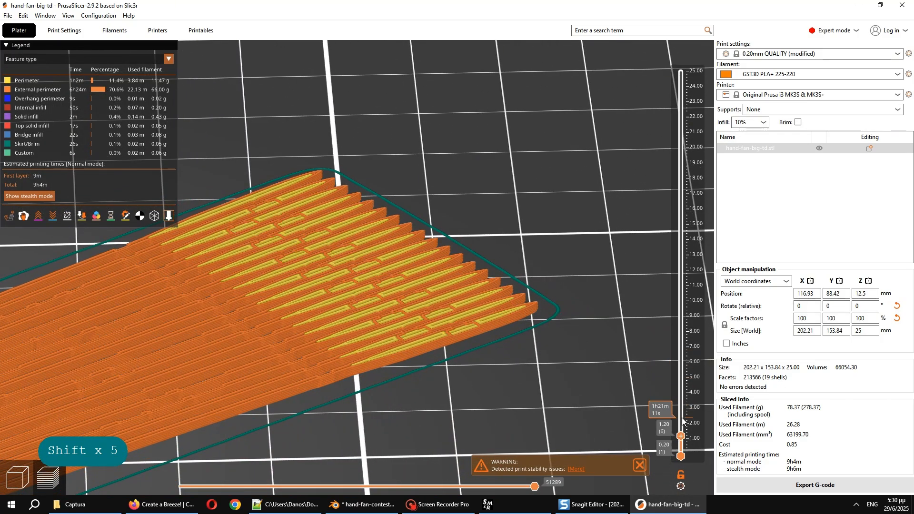
scroll(682, 419, up, 15)
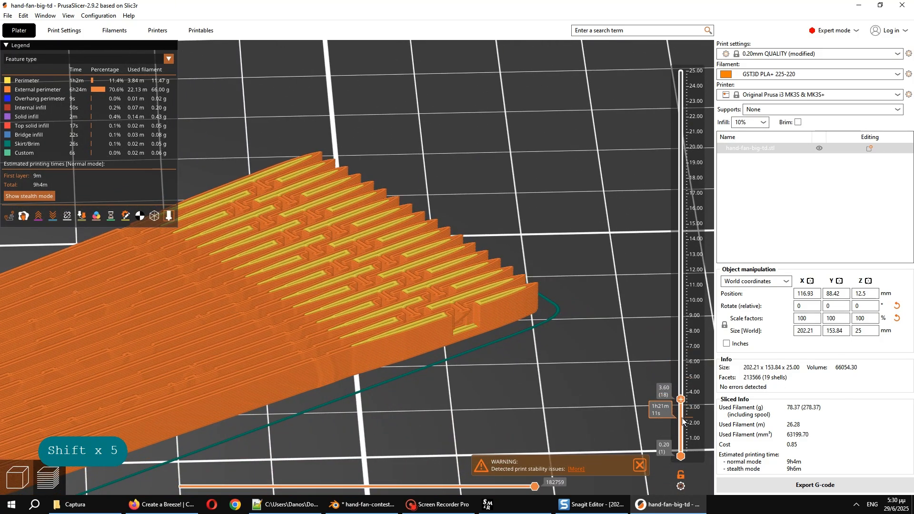
scroll(681, 418, down, 1)
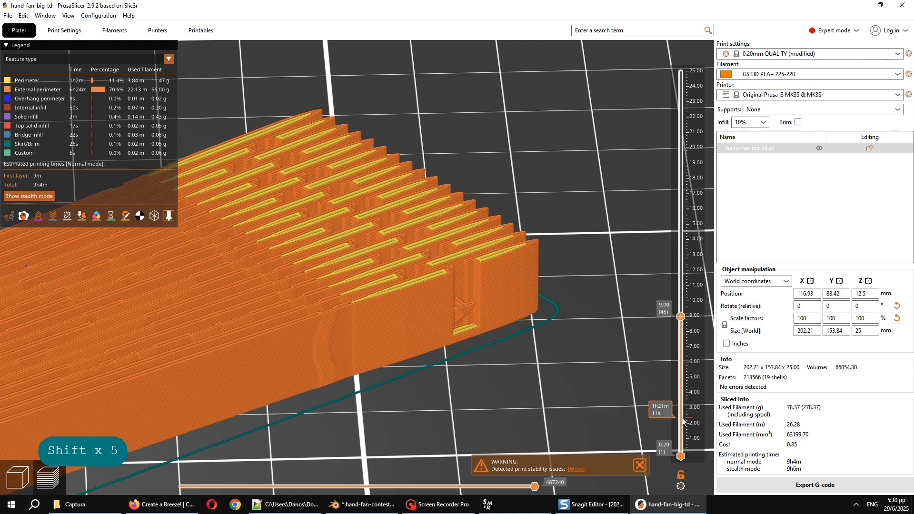
shift+scroll(681, 418, down, 1)
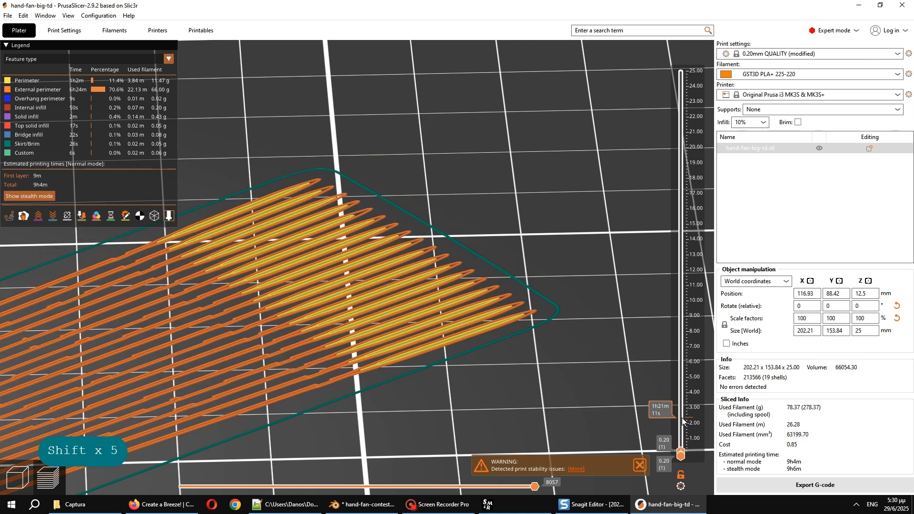
Examine the first layer along the blades down to the handle and the gaps between them
right_drag(304, 377, 559, 245)
right_drag(265, 342, 590, 233)
scroll(433, 314, down, 2)
scroll(433, 314, down, 3)
right_drag(376, 320, 594, 258)
right_drag(312, 323, 495, 271)
drag(473, 298, 504, 365)
scroll(517, 369, up, 5)
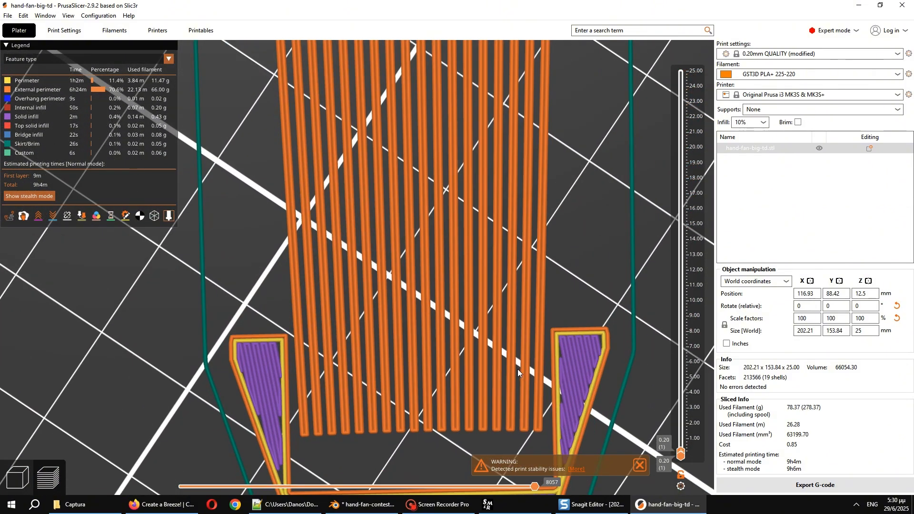
right_drag(539, 370, 493, 274)
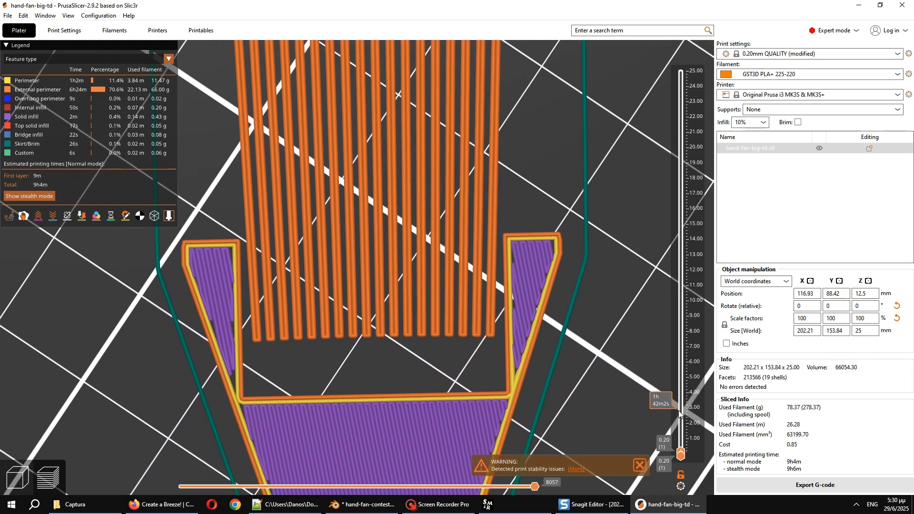
Step the layer preview up to 12.60 mm to inspect how the blades' pivots build up inside the handle
scroll(682, 419, up, 8)
scroll(681, 420, up, 9)
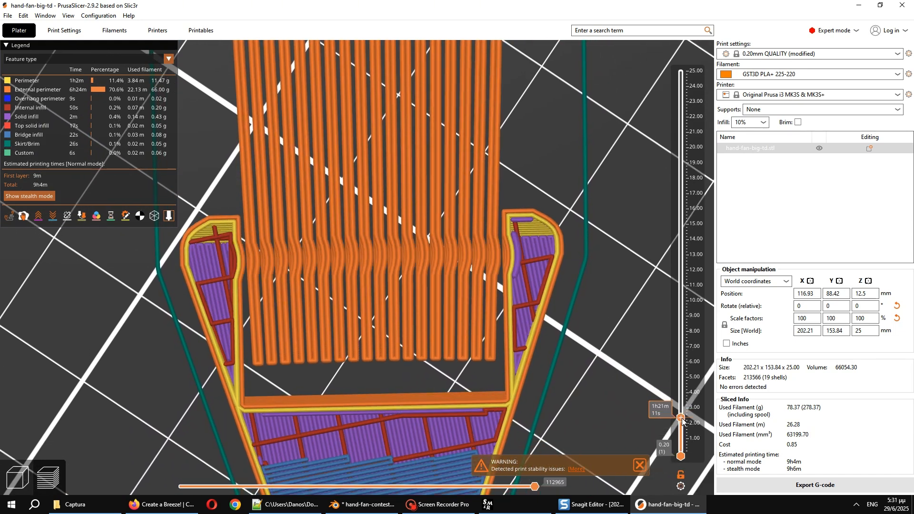
scroll(683, 420, up, 13)
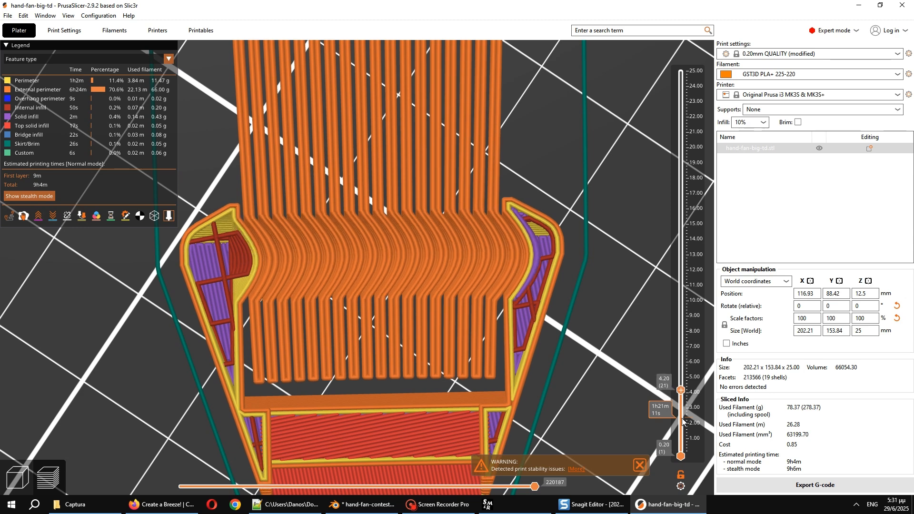
scroll(682, 420, up, 14)
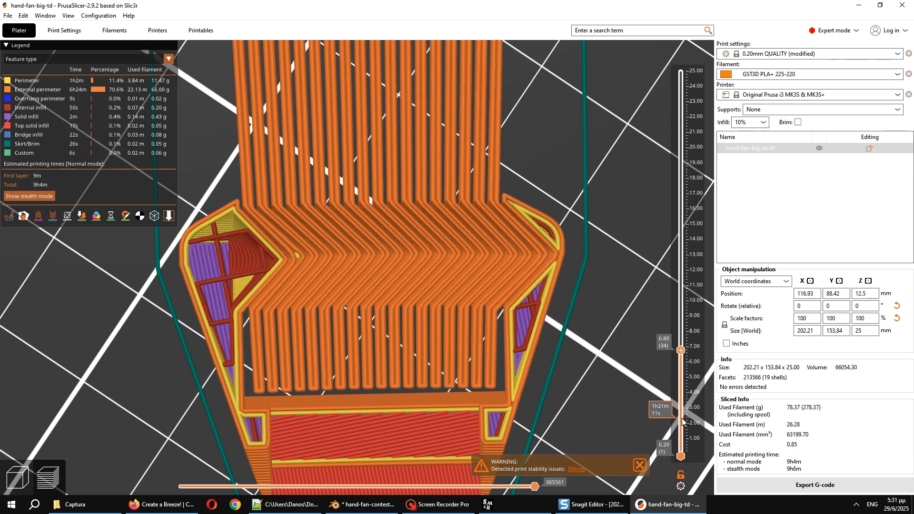
scroll(682, 420, up, 16)
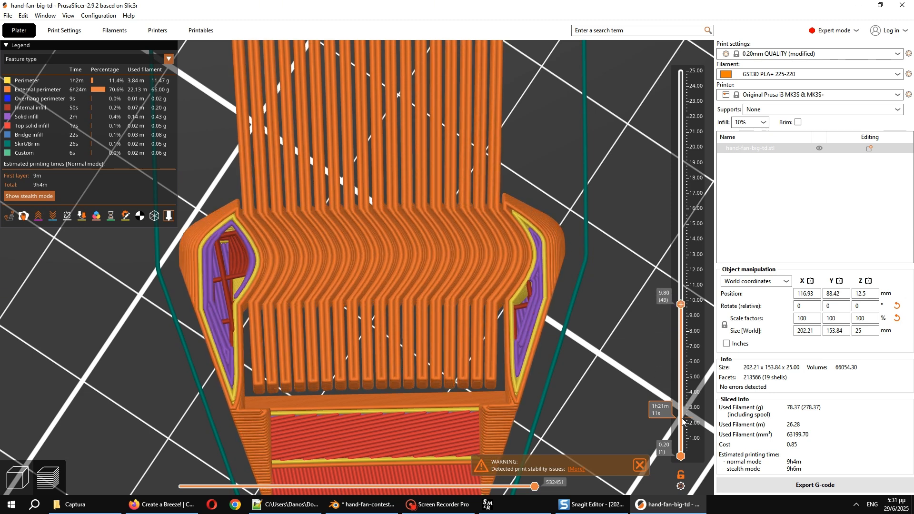
scroll(682, 420, up, 20)
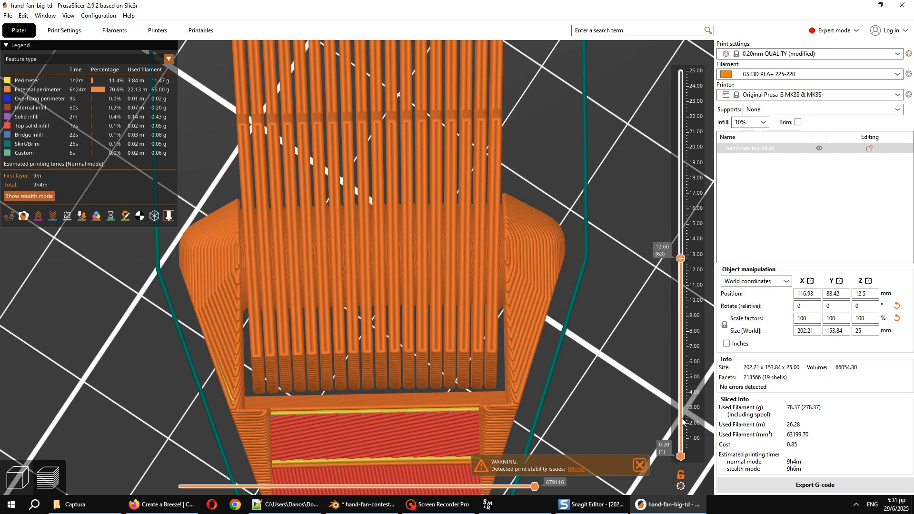
Bring the whole fan into view and raise the layer preview to the top layer at 25.00 mm
scroll(618, 359, down, 3)
drag(567, 315, 535, 287)
scroll(535, 287, down, 6)
right_drag(608, 263, 448, 328)
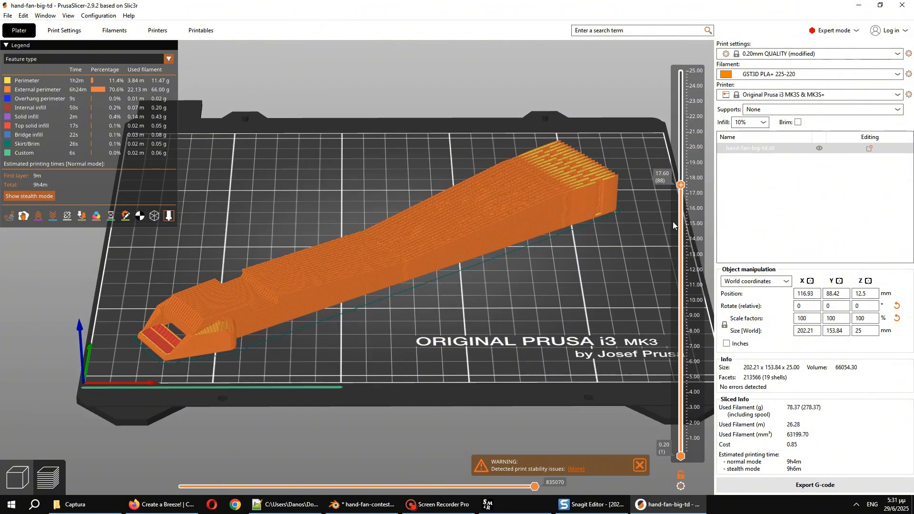
scroll(689, 220, up, 20)
scroll(689, 220, up, 9)
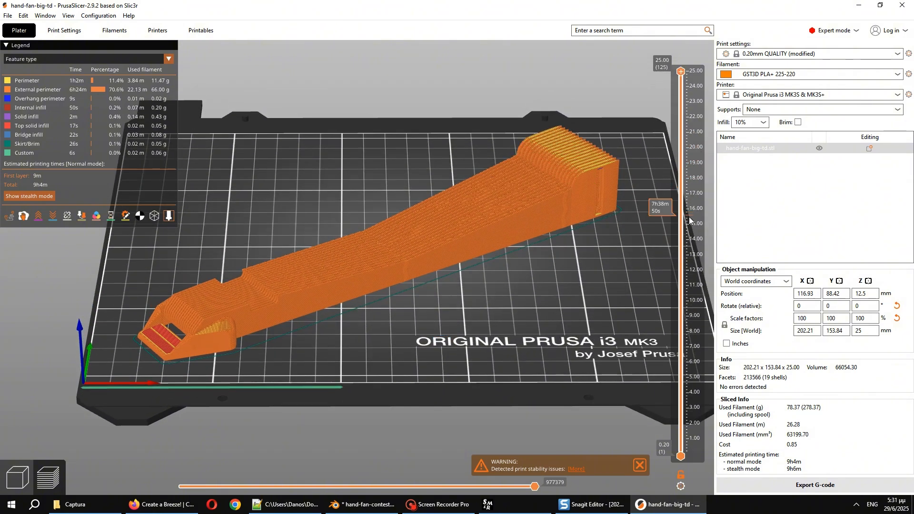